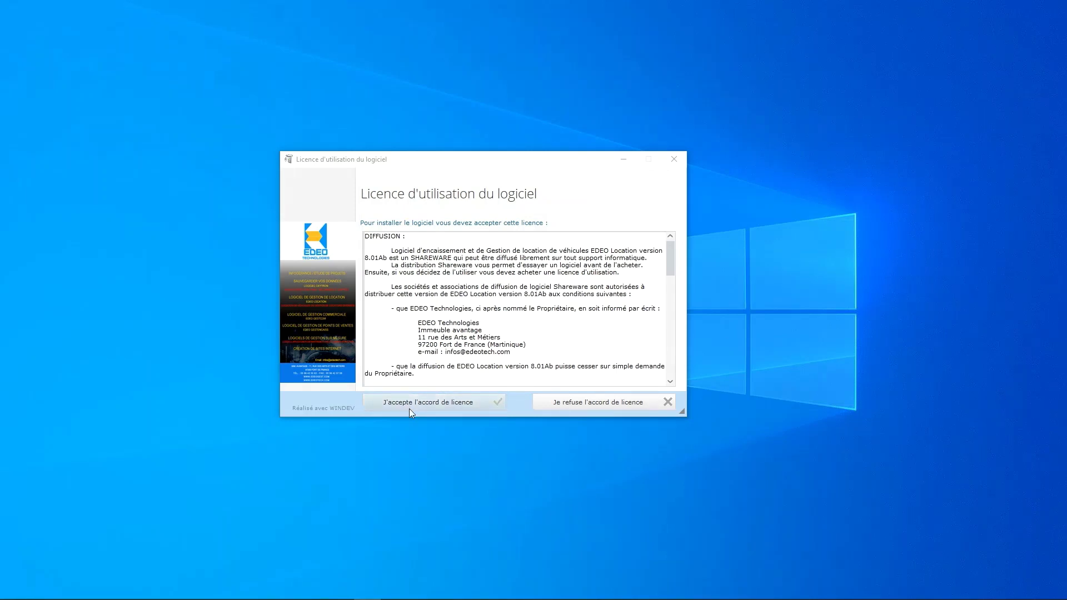
Accept the licence agreement, run the quick installation of EDEO Location and consult the default password in the readme
click(429, 402)
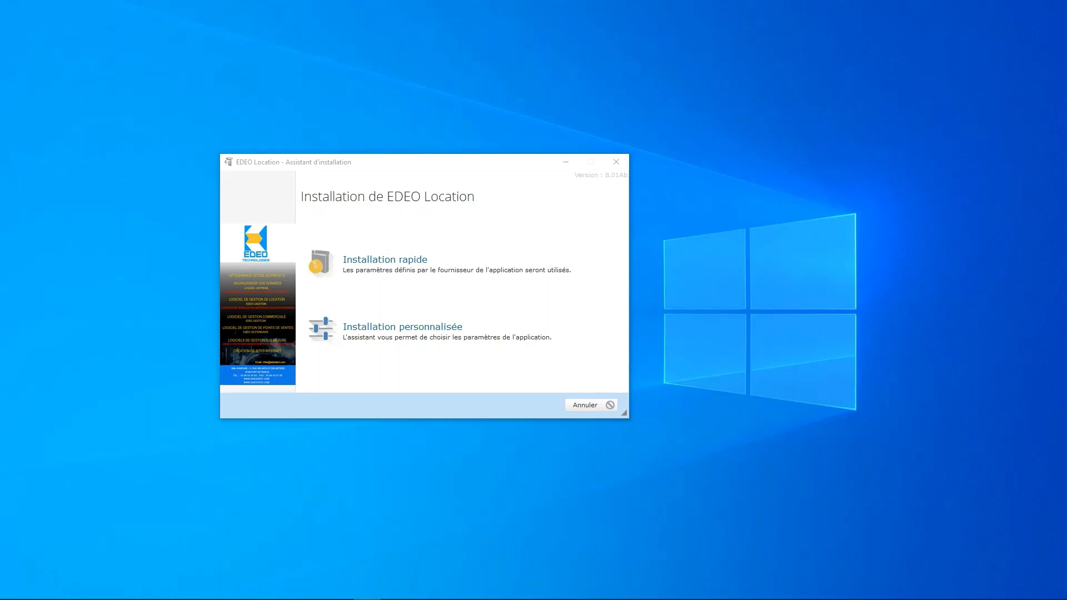
click(392, 265)
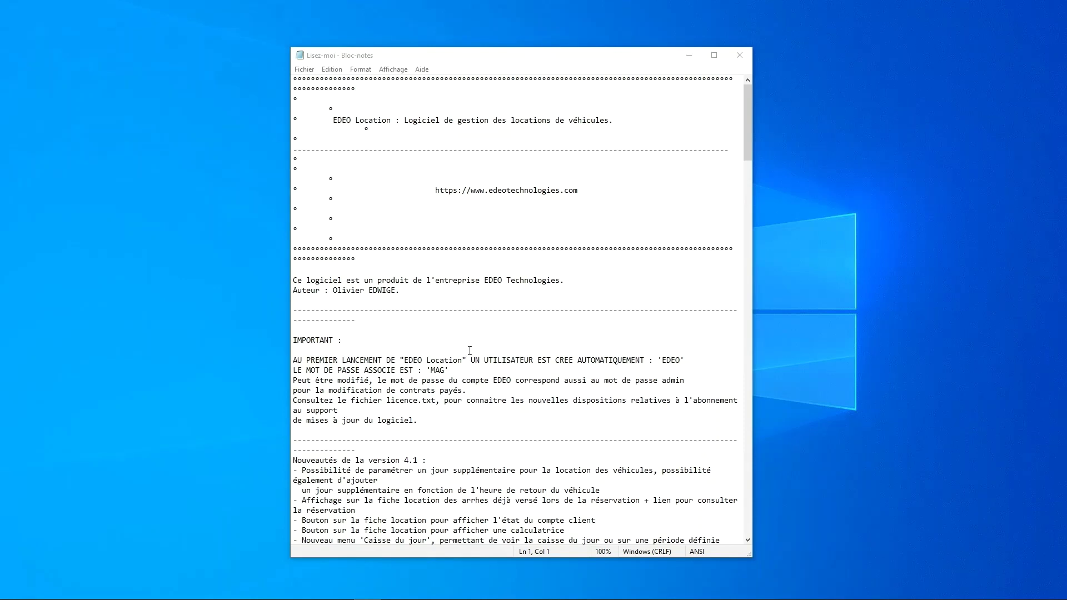
drag(433, 372, 446, 369)
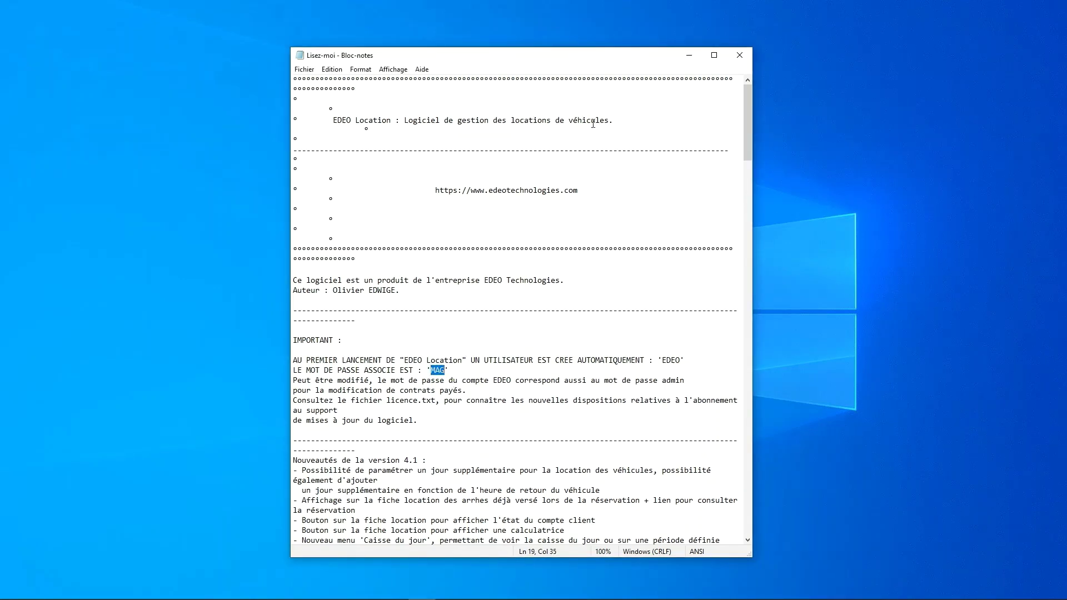
click(739, 52)
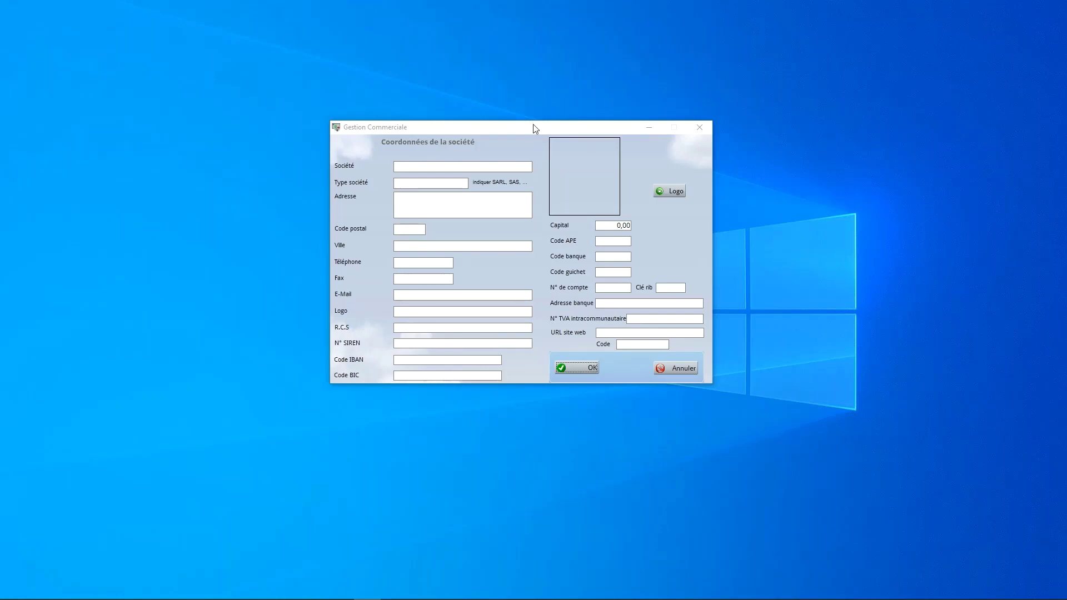
Register the company as "EDEO Technologies" in the company details and acknowledge the creation of the EDEO user
click(474, 167)
text(EDEO)
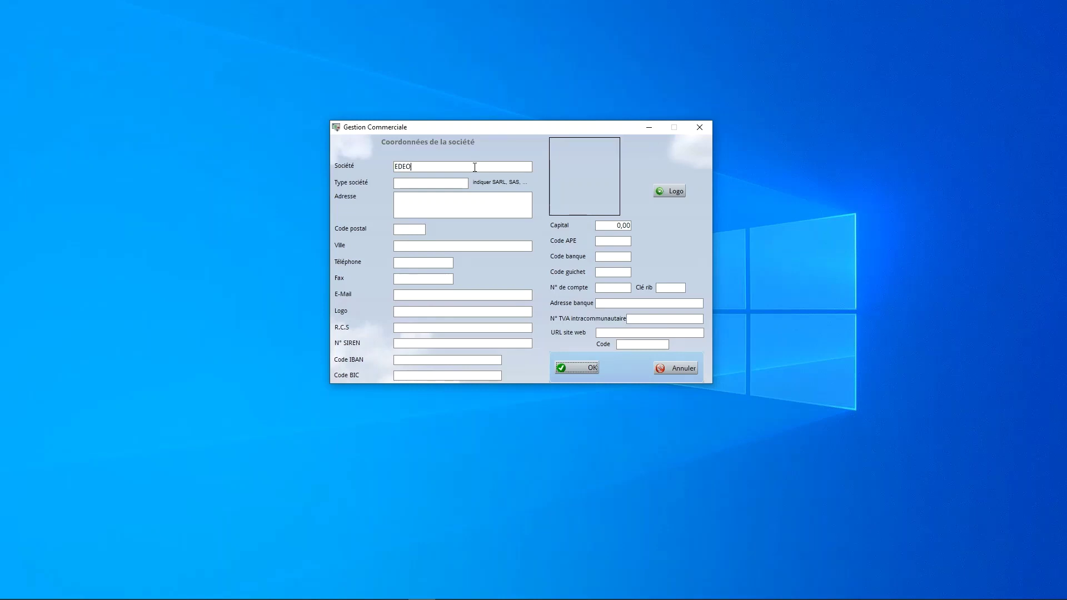
text( Technologies)
click(578, 370)
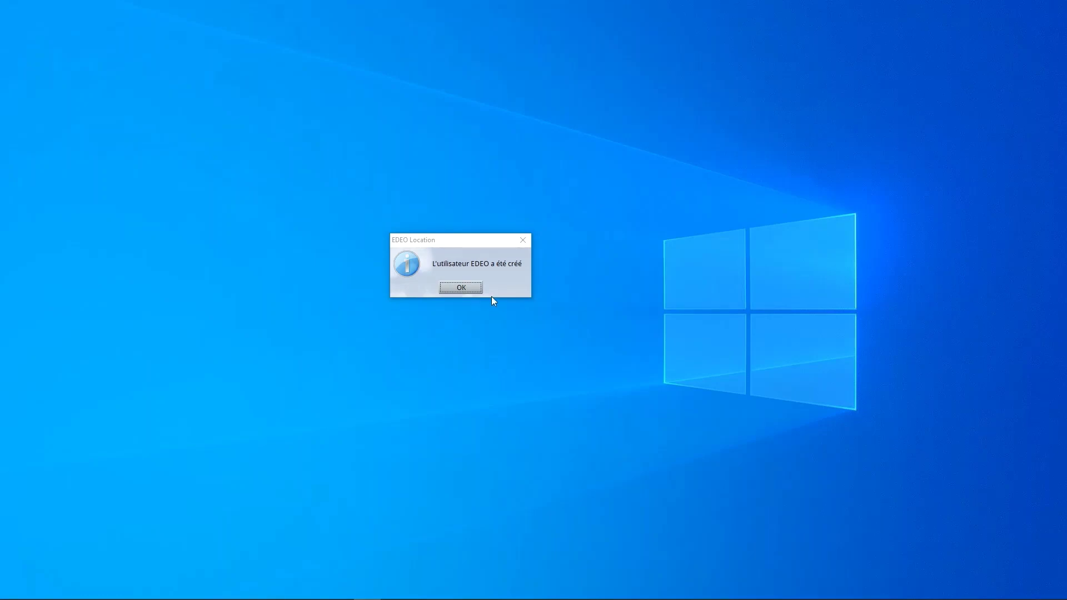
click(477, 287)
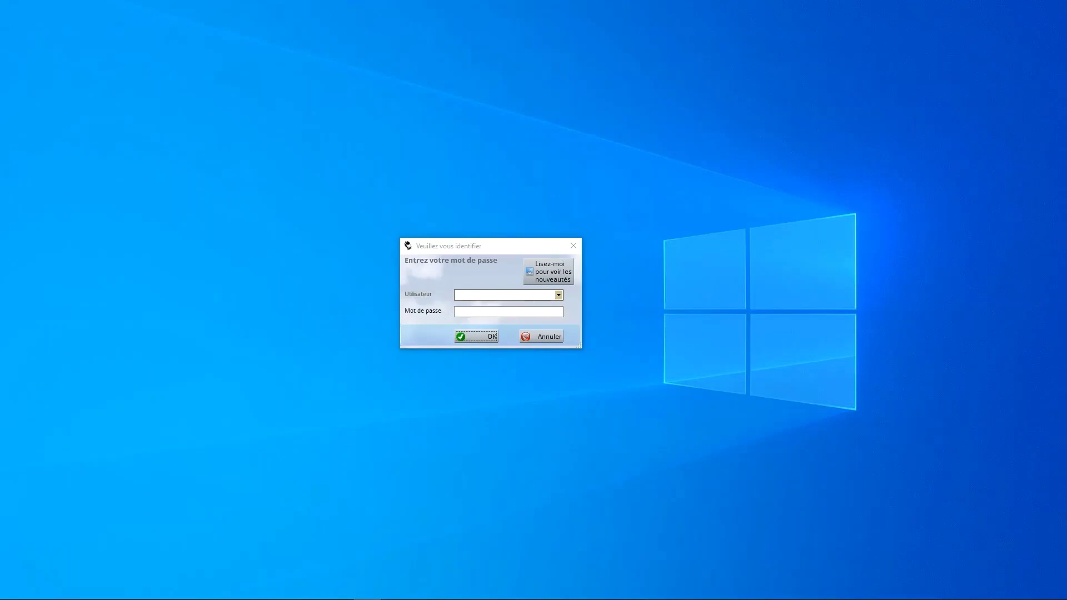
Sign in as the EDEO user with the account password
click(521, 294)
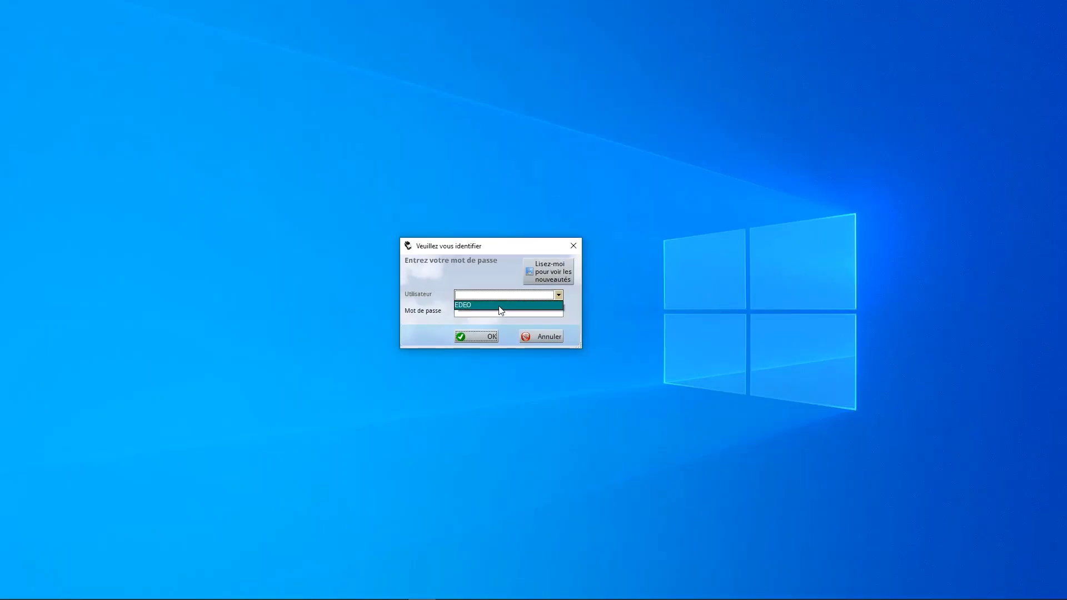
click(499, 306)
click(498, 312)
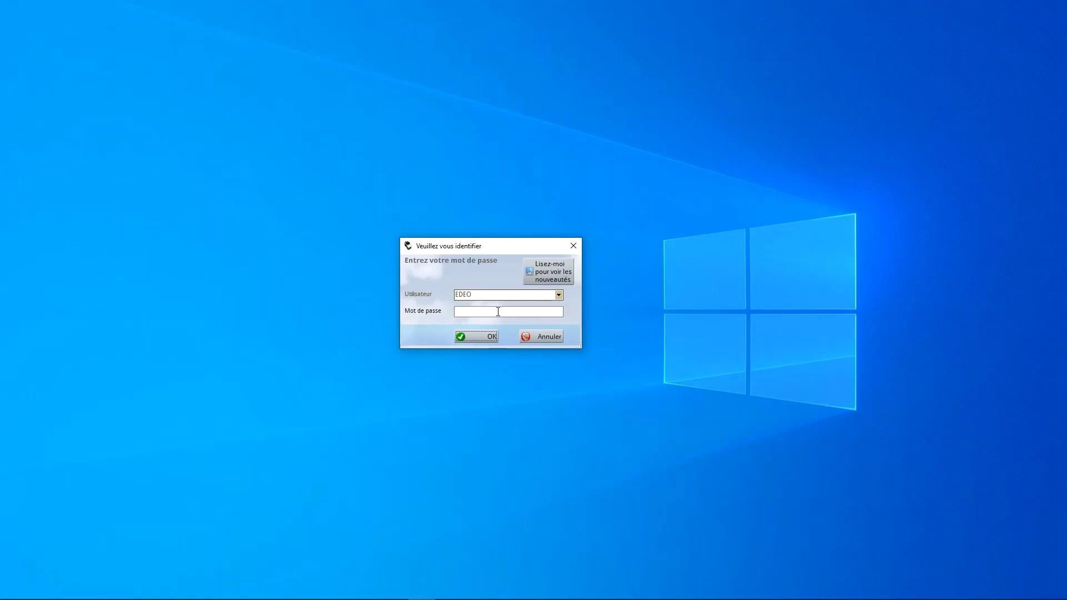
text(***)
click(483, 339)
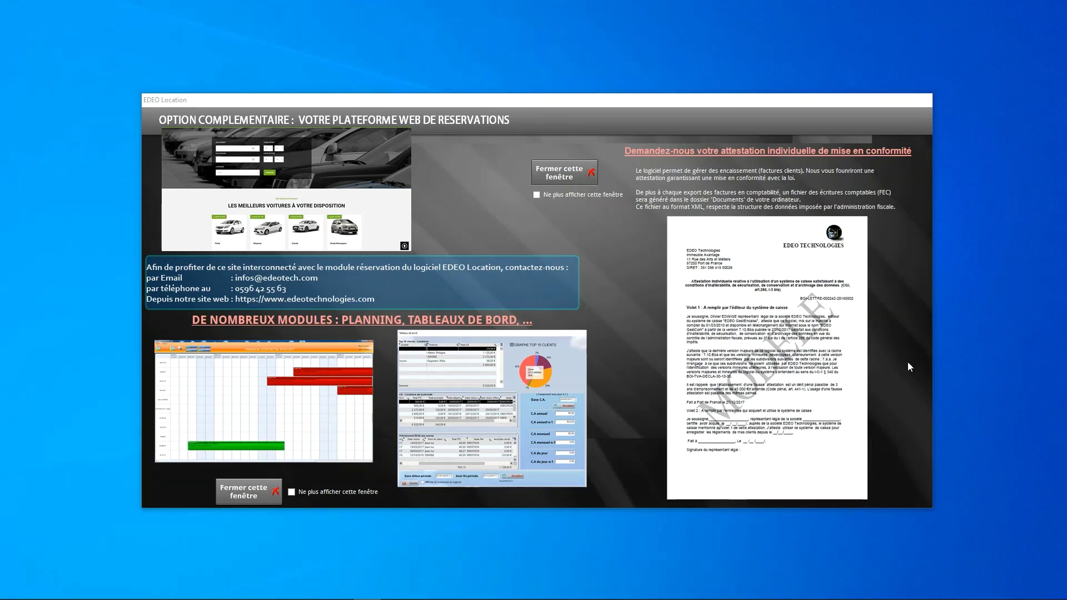
Set the promotional window to no longer be displayed and close it
click(536, 190)
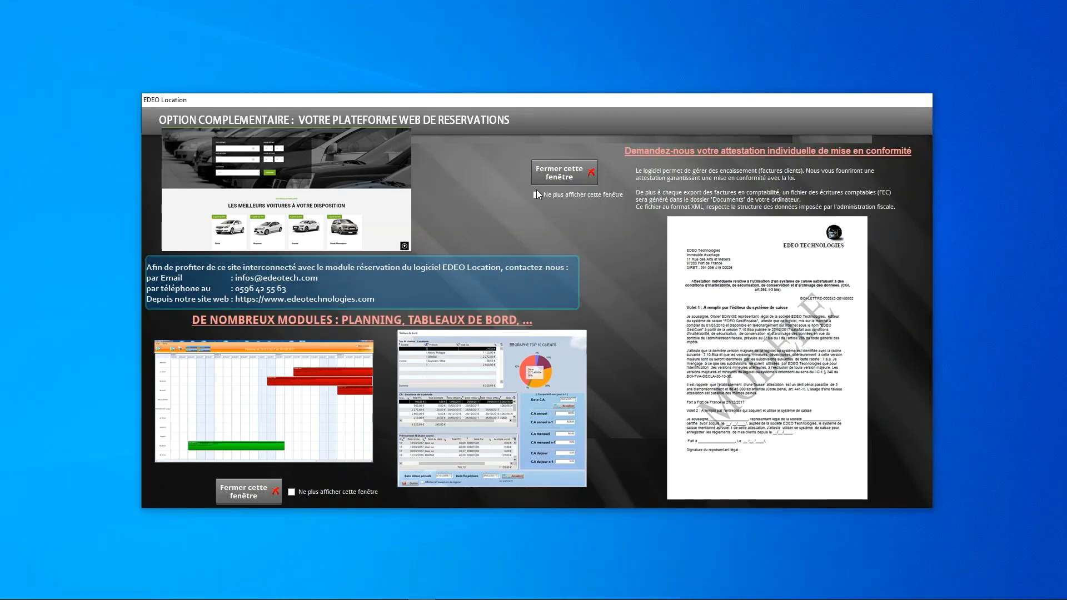
click(536, 195)
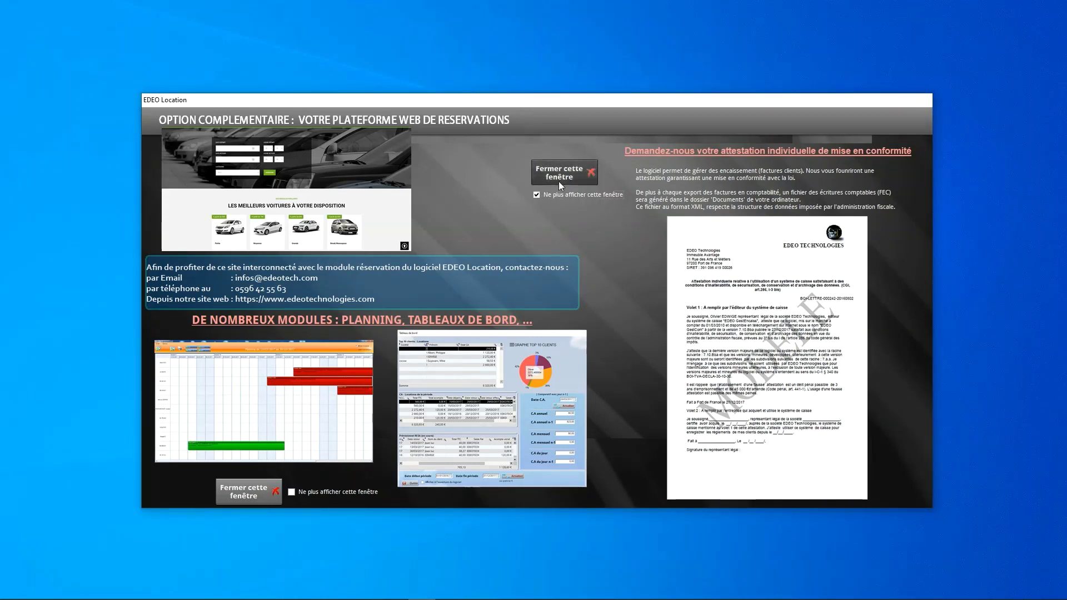
click(560, 177)
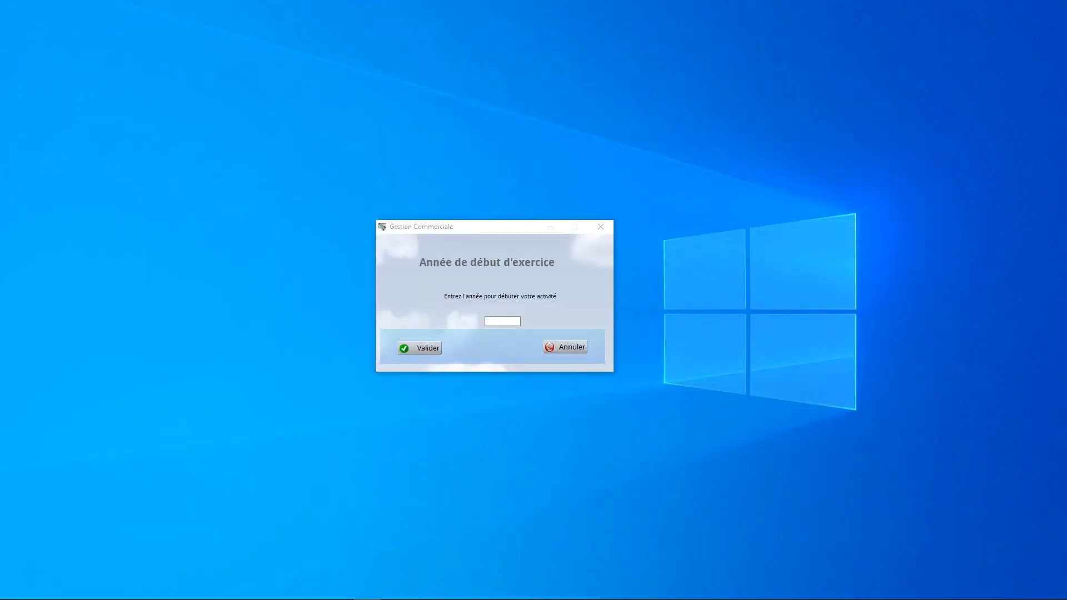
Validate 01/01/2022 as the start date of activity and import the list of postal codes
click(509, 320)
text(01012022)
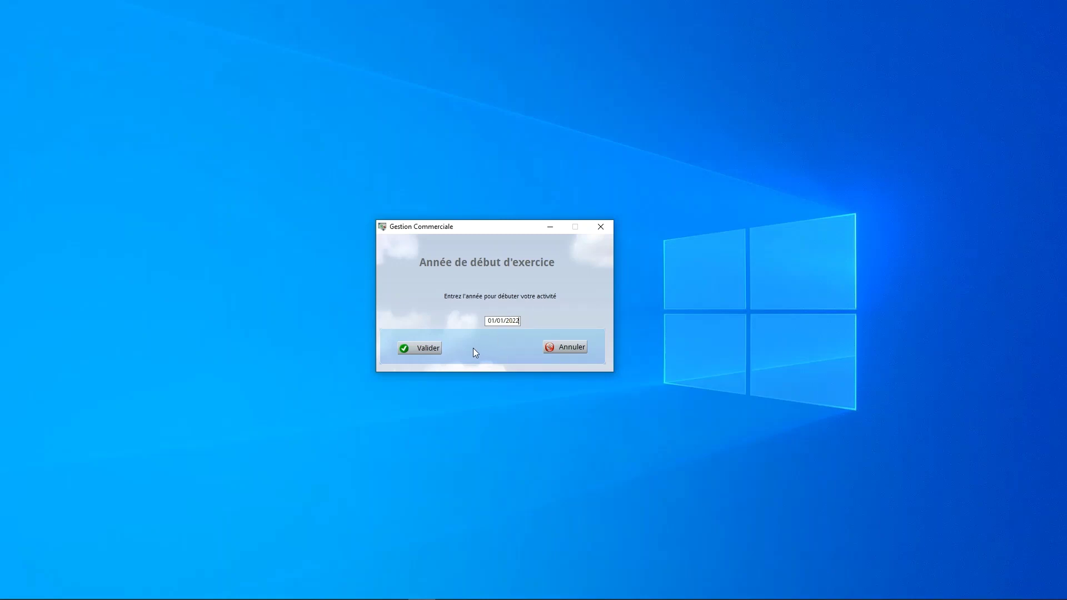
click(428, 348)
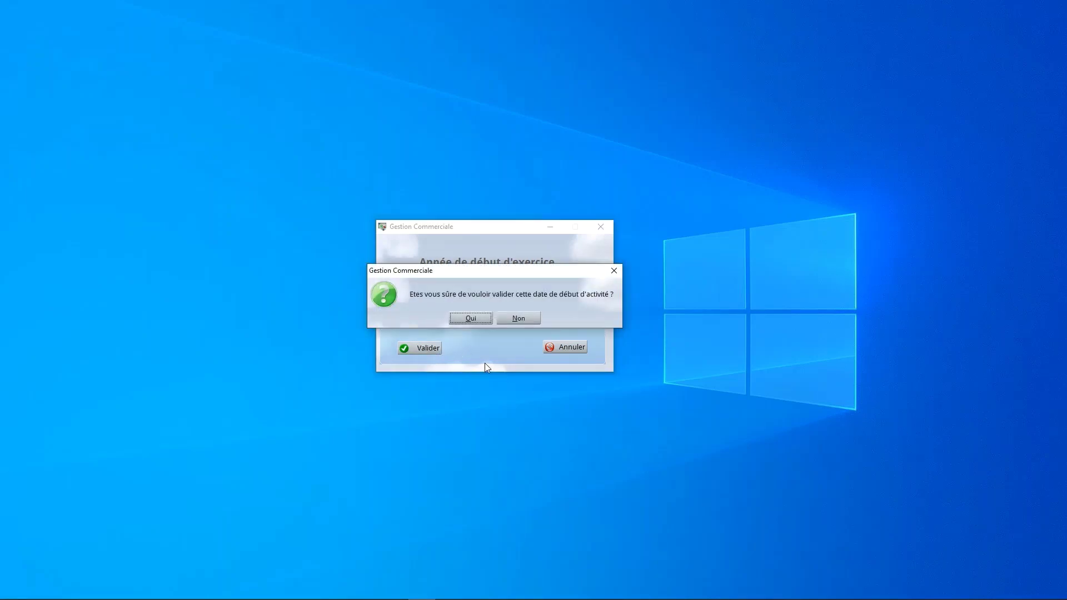
click(475, 318)
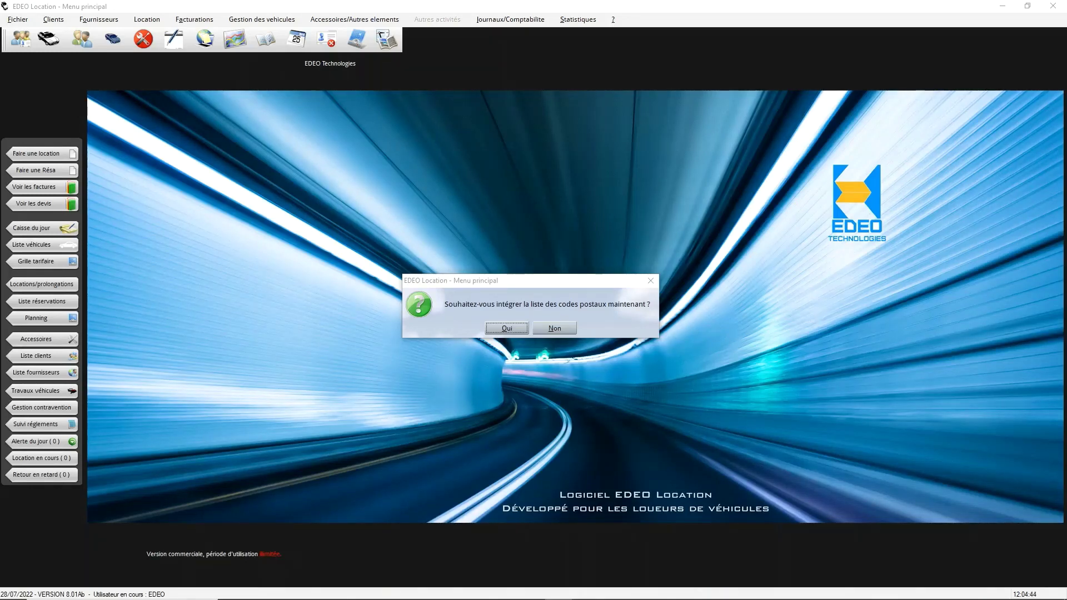
click(497, 329)
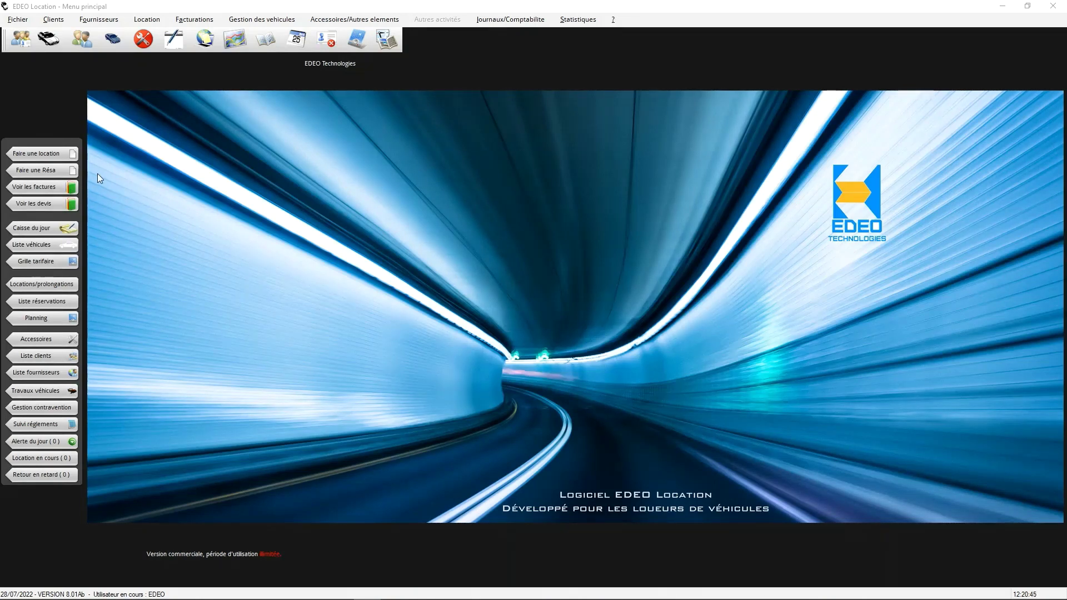
click(17, 21)
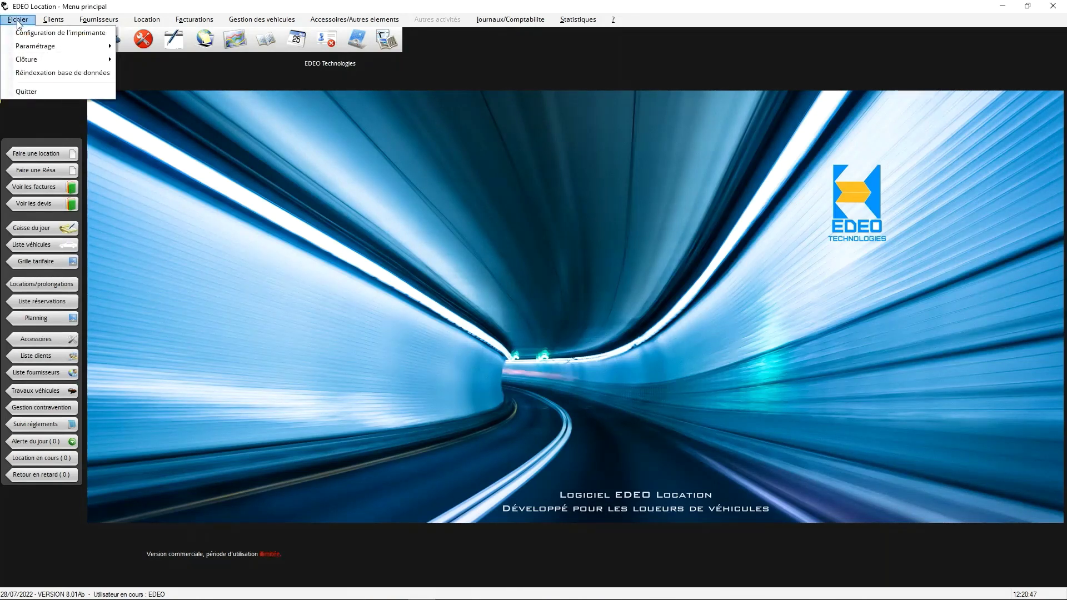
mouse_move(262, 21)
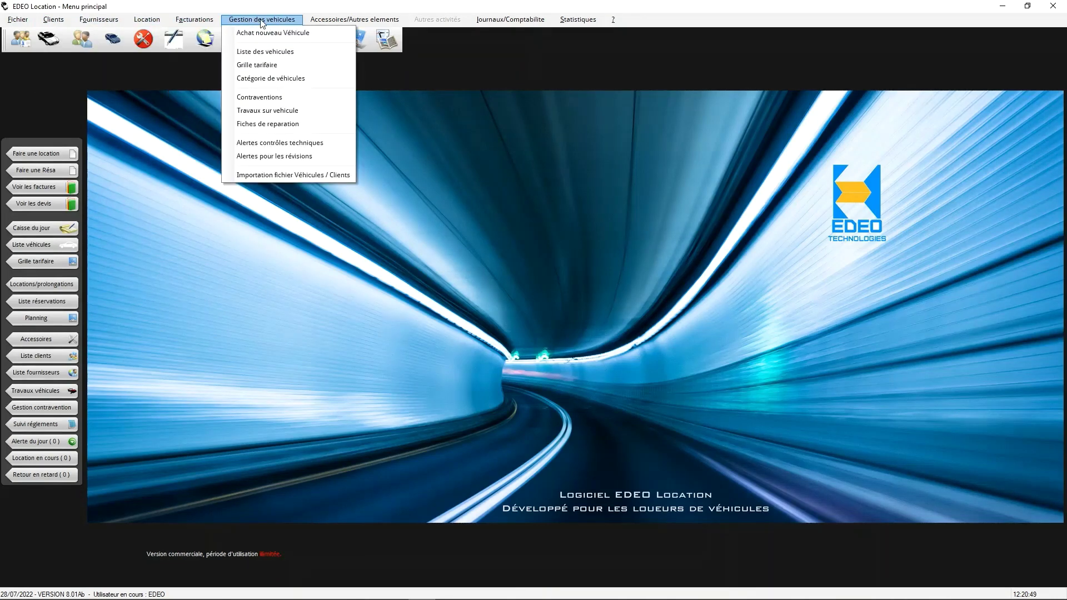
mouse_move(330, 22)
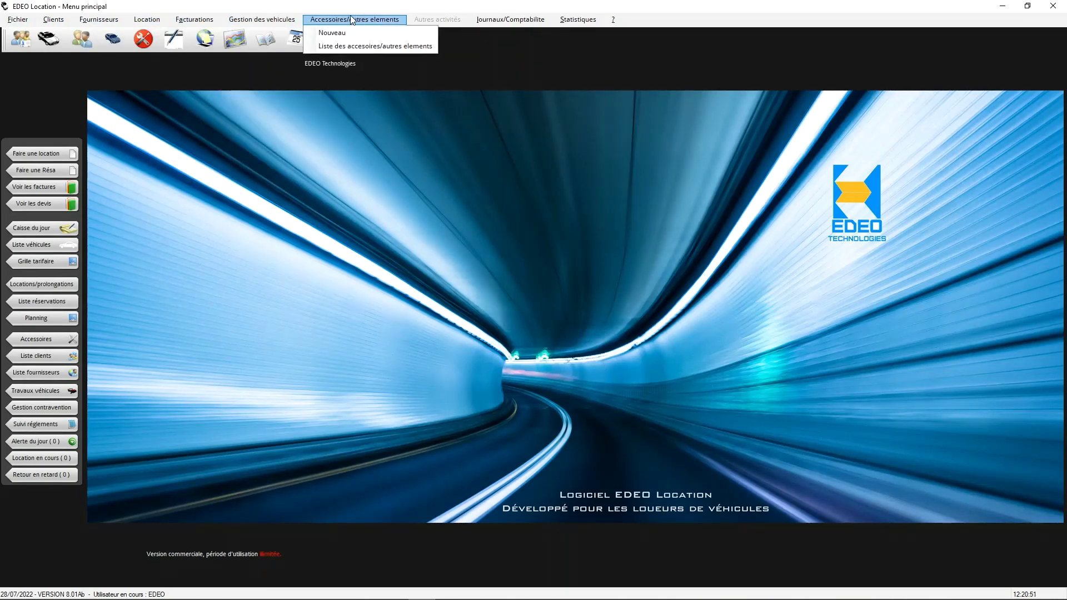
click(45, 67)
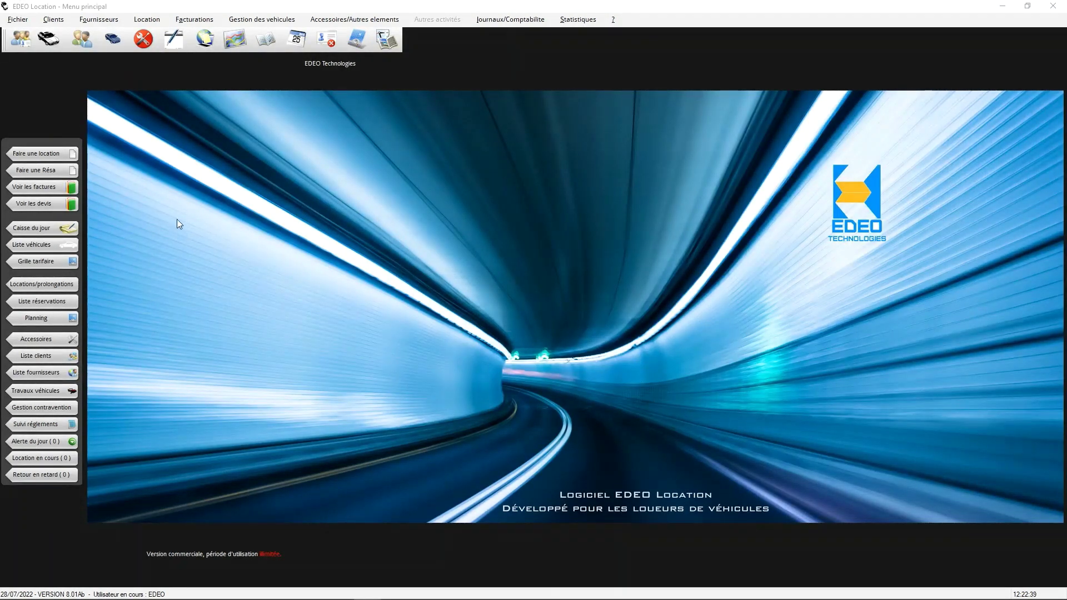
Enable interface modification mode and move "Faire une location", "Faire une Résa", "Voir les factures" and "Voir les devis" onto the background image
right_click(42, 141)
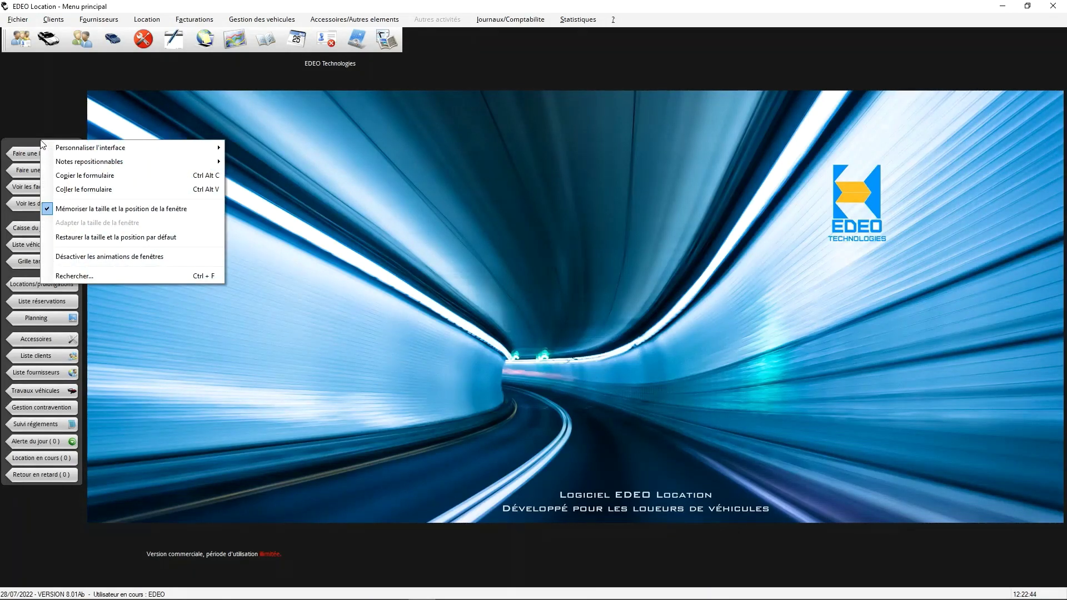
mouse_move(106, 150)
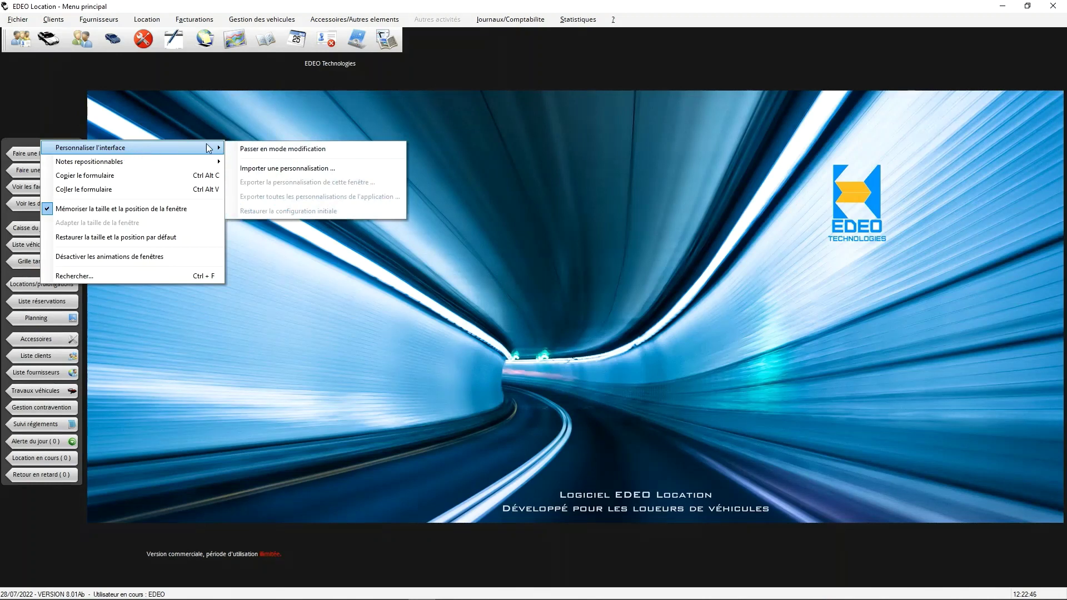
click(275, 149)
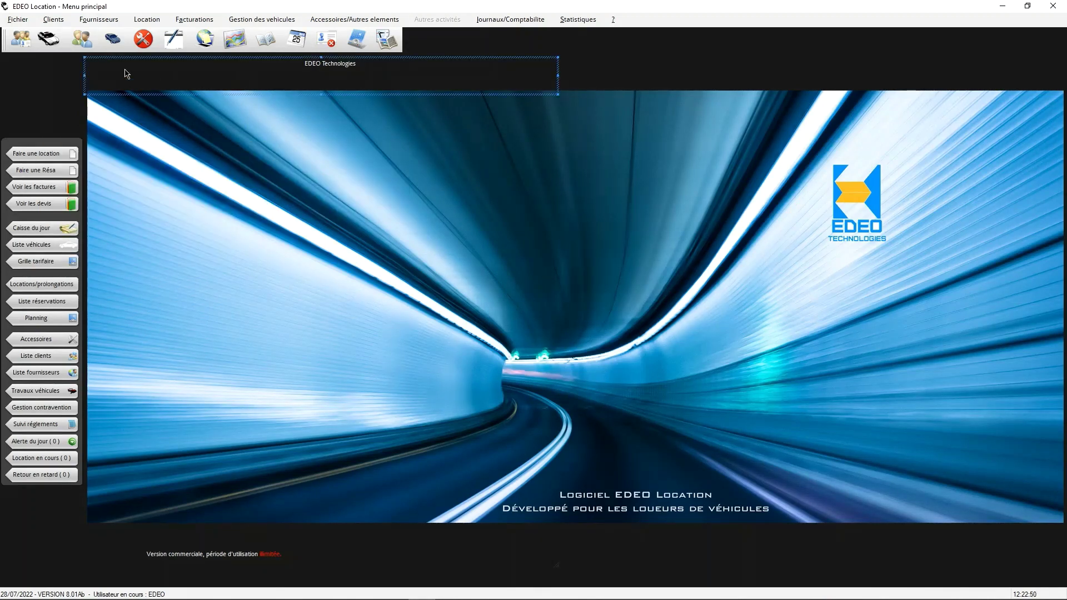
drag(39, 154, 515, 187)
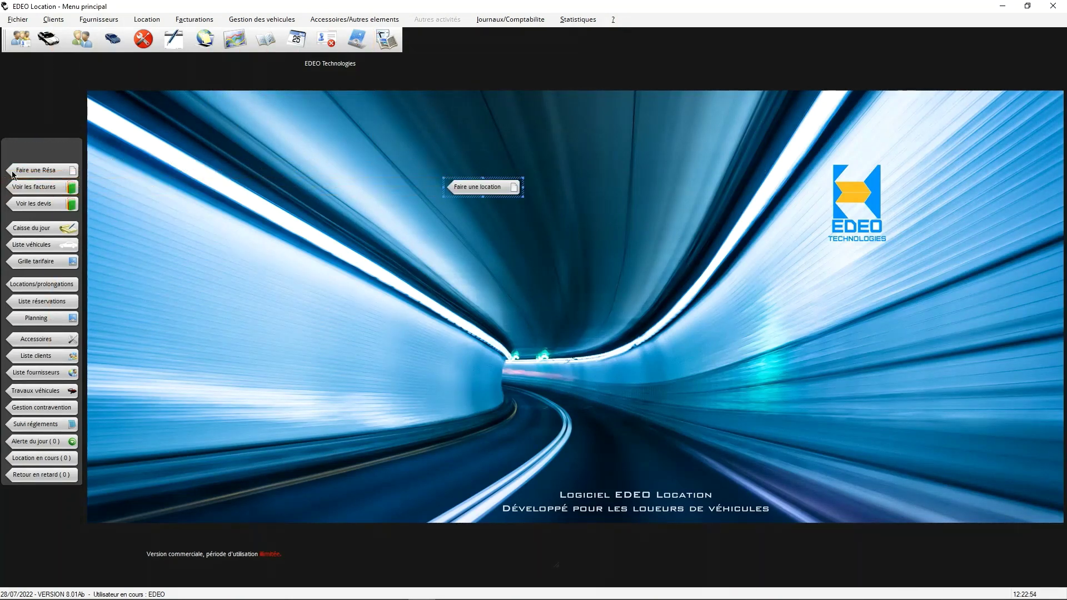
drag(19, 171, 488, 240)
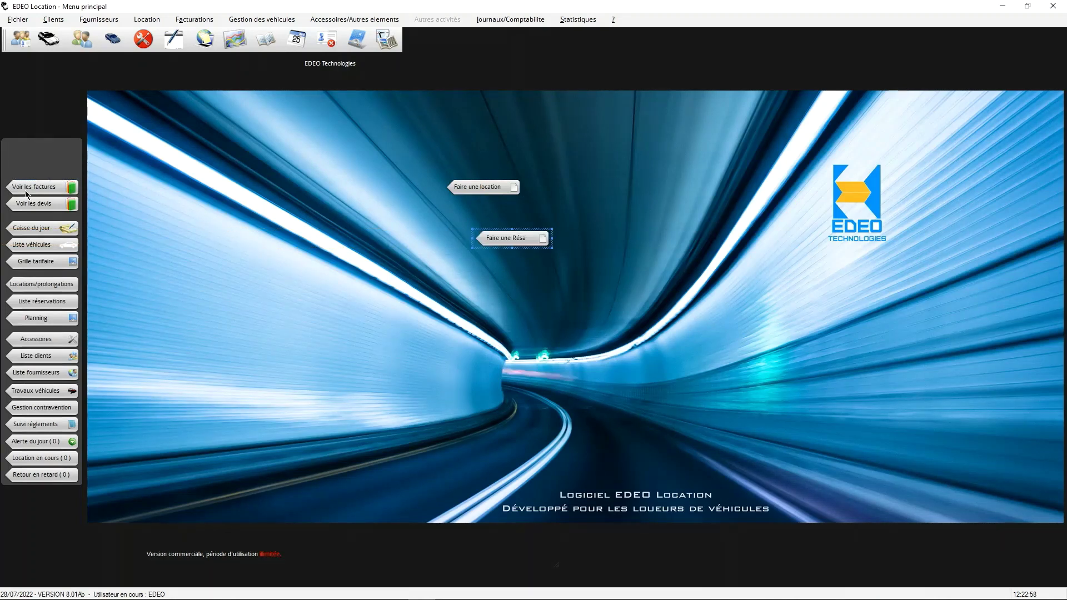
drag(27, 189, 550, 289)
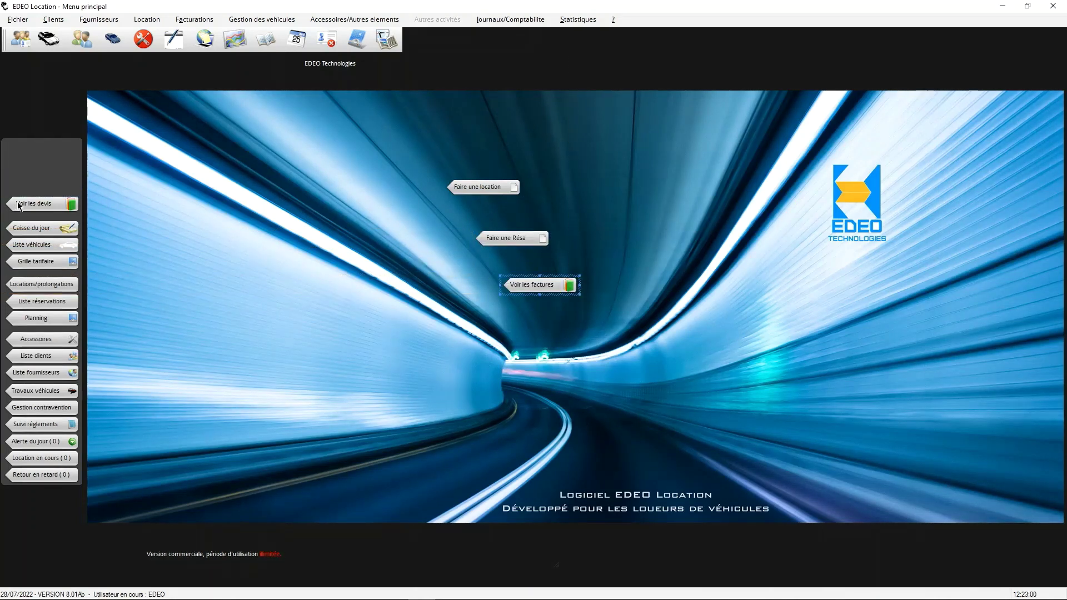
drag(34, 203, 542, 325)
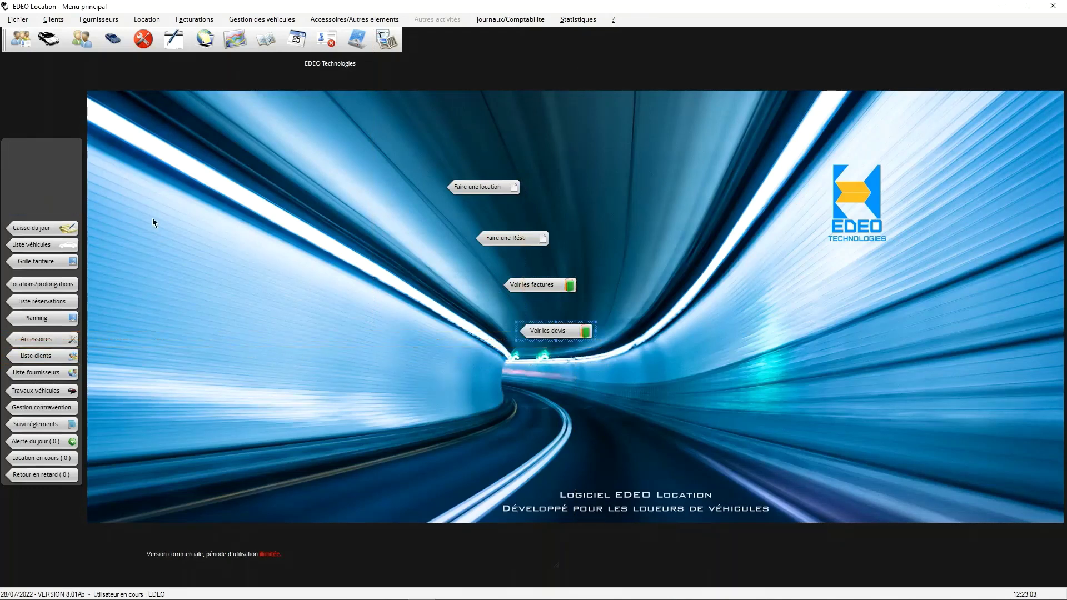
Undo the moves of "Voir les devis" and "Voir les factures", and end the modification mode
right_click(67, 159)
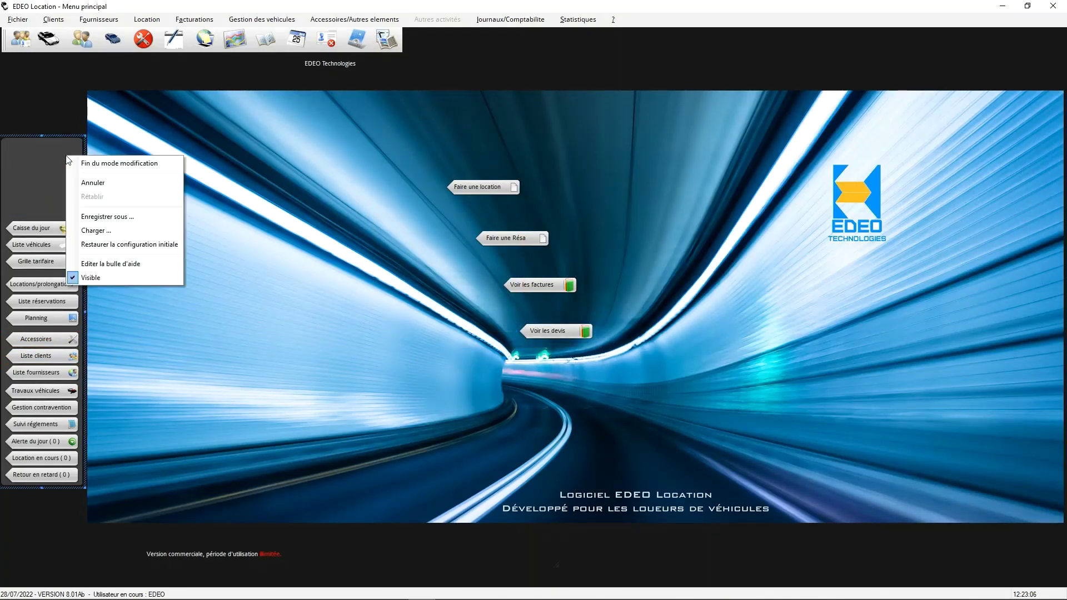
click(90, 182)
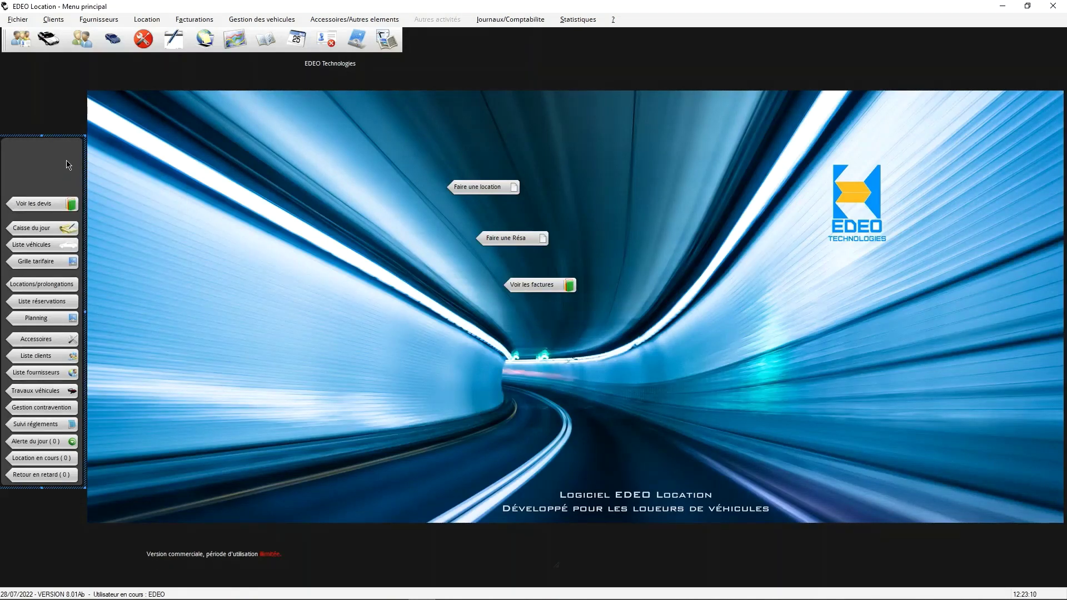
right_click(68, 162)
click(93, 186)
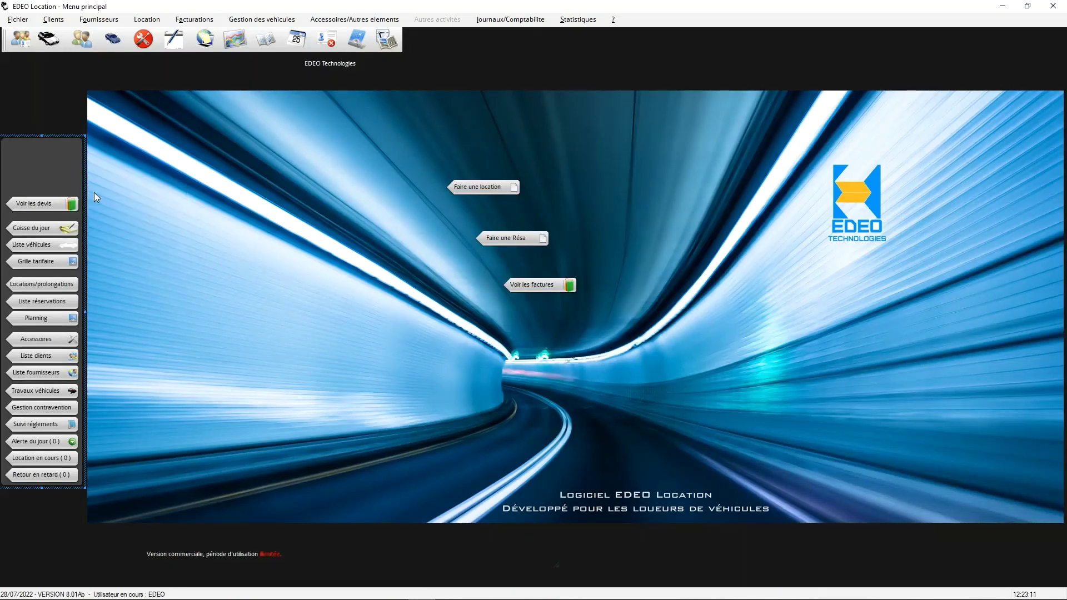
right_click(71, 162)
click(97, 164)
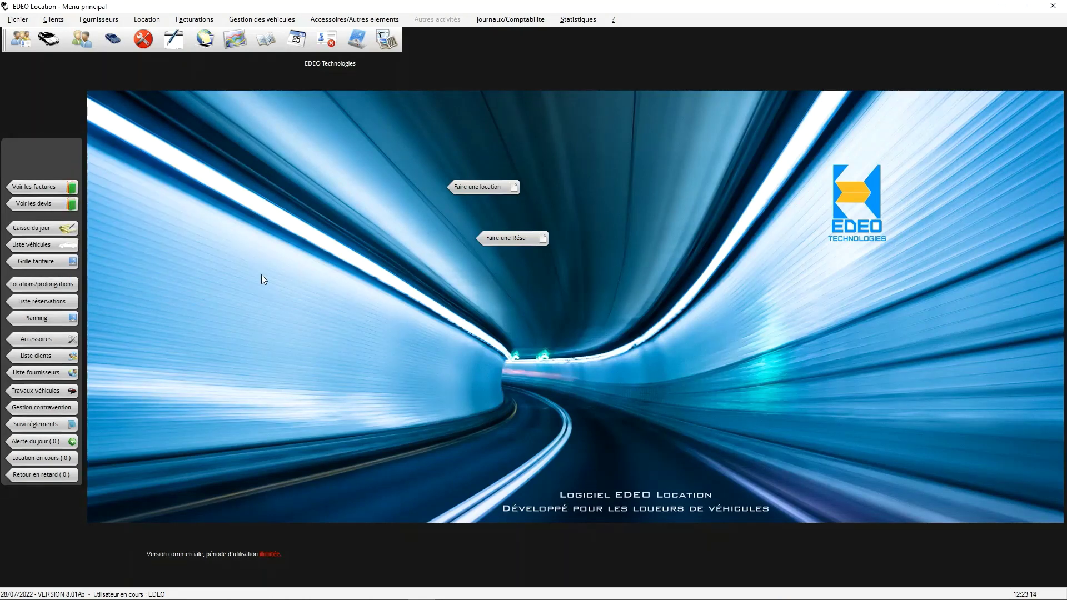
Restore the main menu window's initial interface configuration
right_click(65, 161)
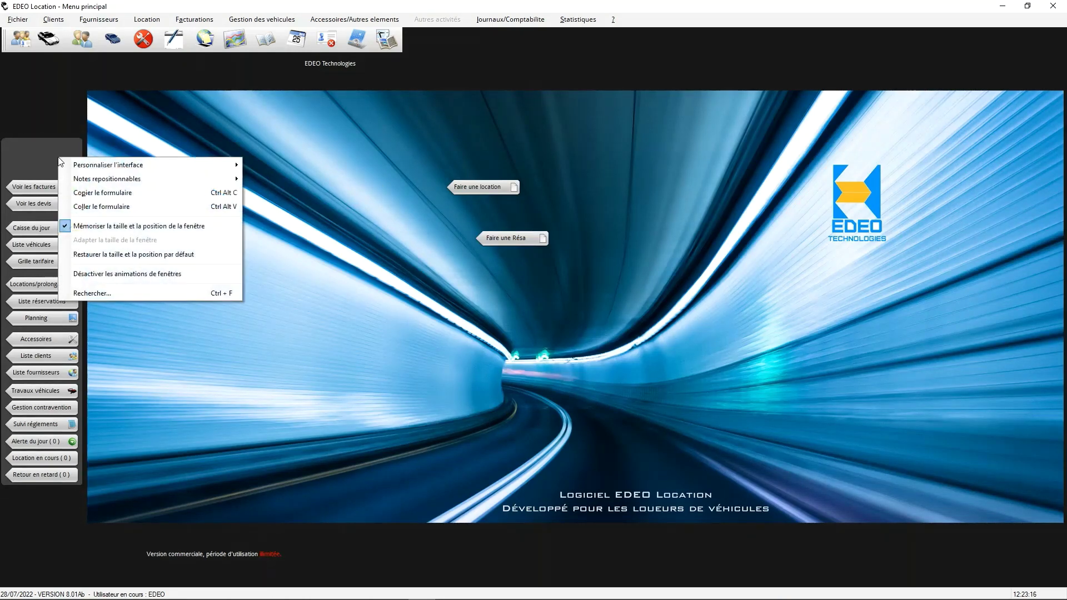
mouse_move(83, 168)
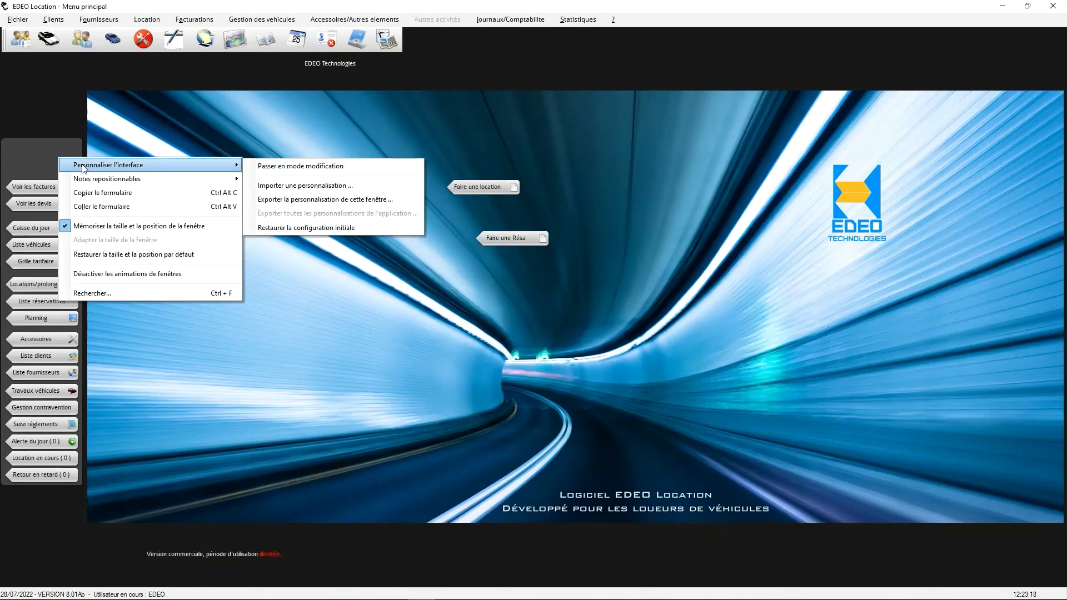
click(309, 228)
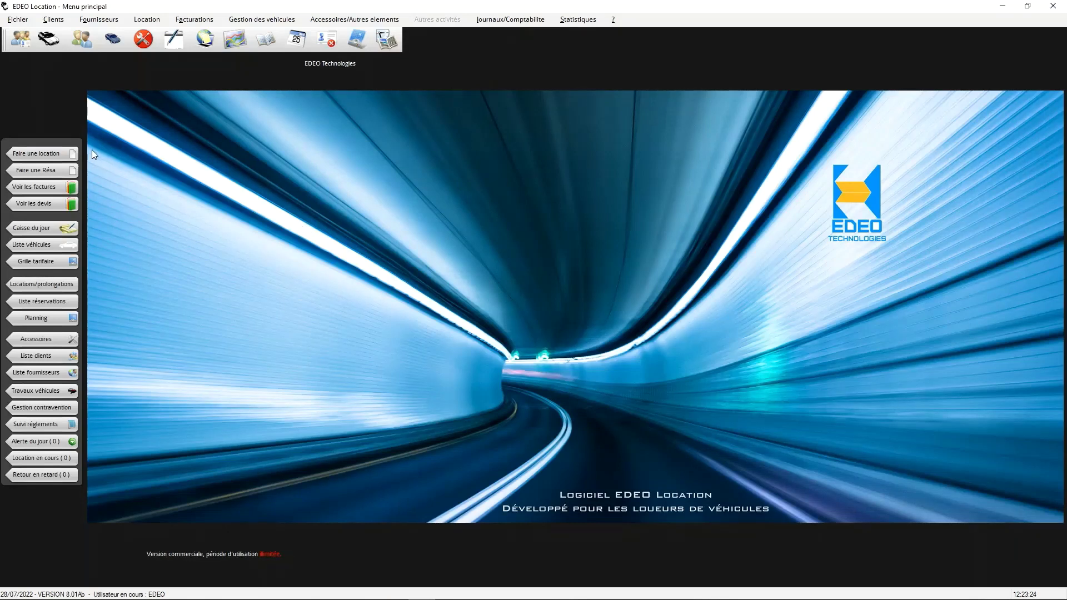
Create a repositionable note on the main menu reading "Location à prévoir", with the customer's name on a second line
right_click(74, 146)
mouse_move(125, 164)
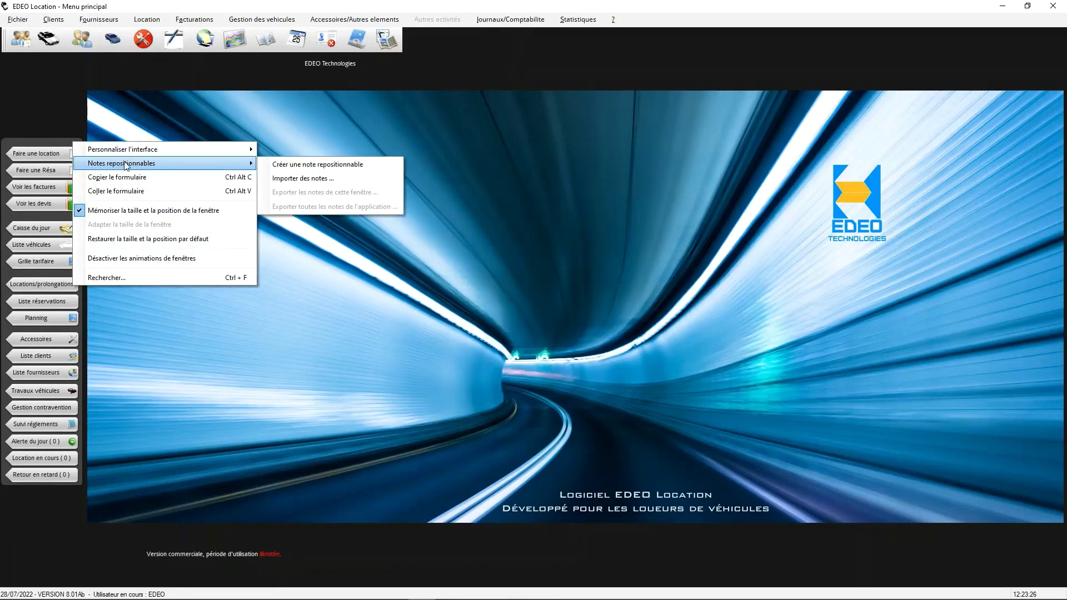
click(304, 165)
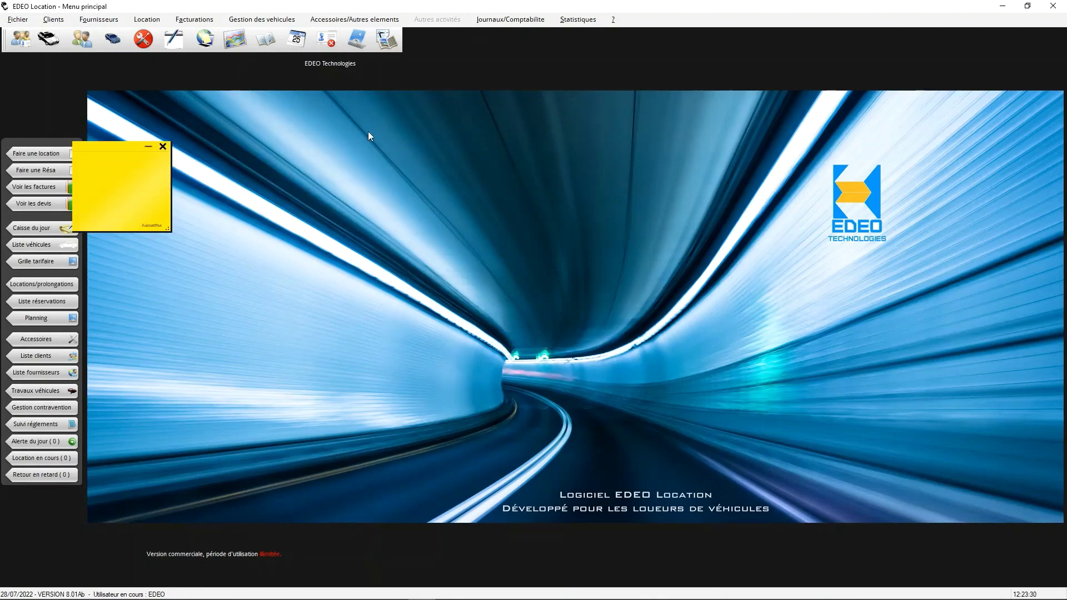
click(116, 166)
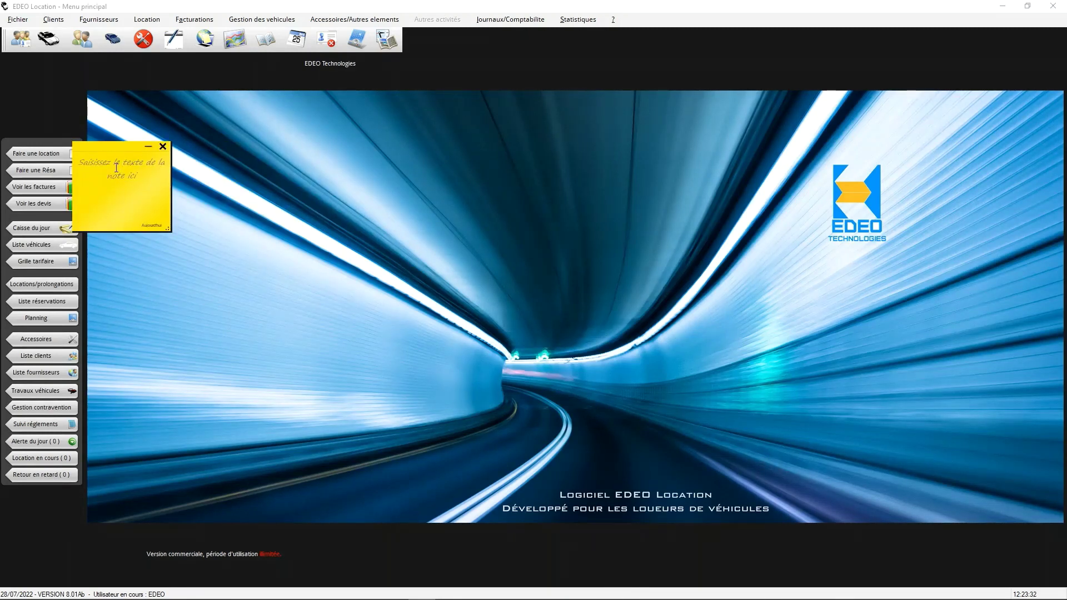
text(Location à prévoir)
key(Return)
text(Pour M. Dupont)
click(109, 147)
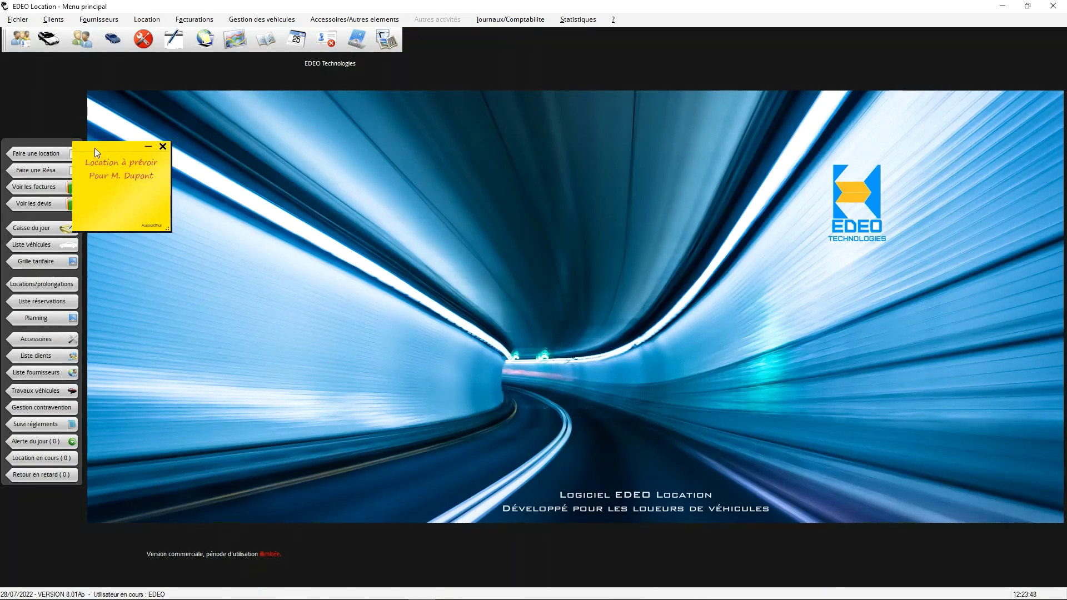
Move the note above the EDEO logo on the background image, minimise and restore it, and close it
drag(94, 147, 899, 55)
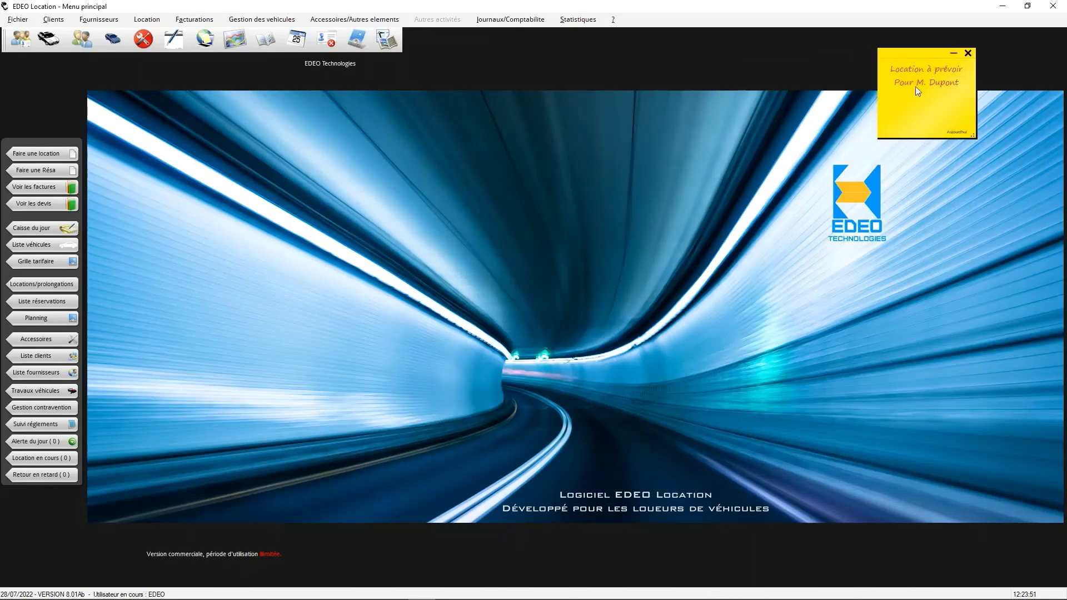
click(953, 53)
click(1041, 33)
click(969, 54)
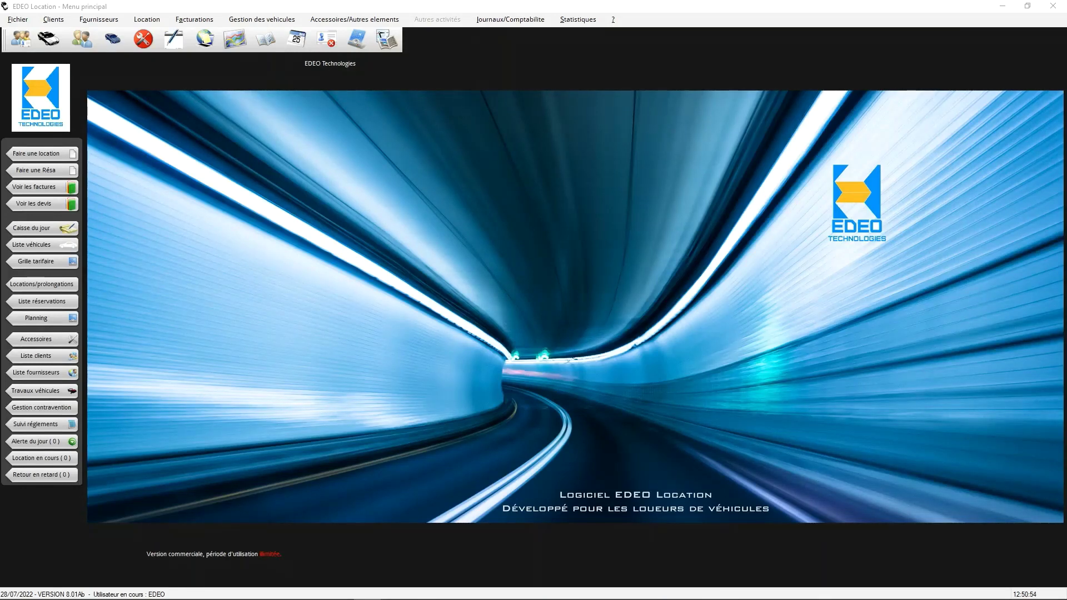
Assign the NewLogo6-3 image as the logo in the company details and save them
click(27, 20)
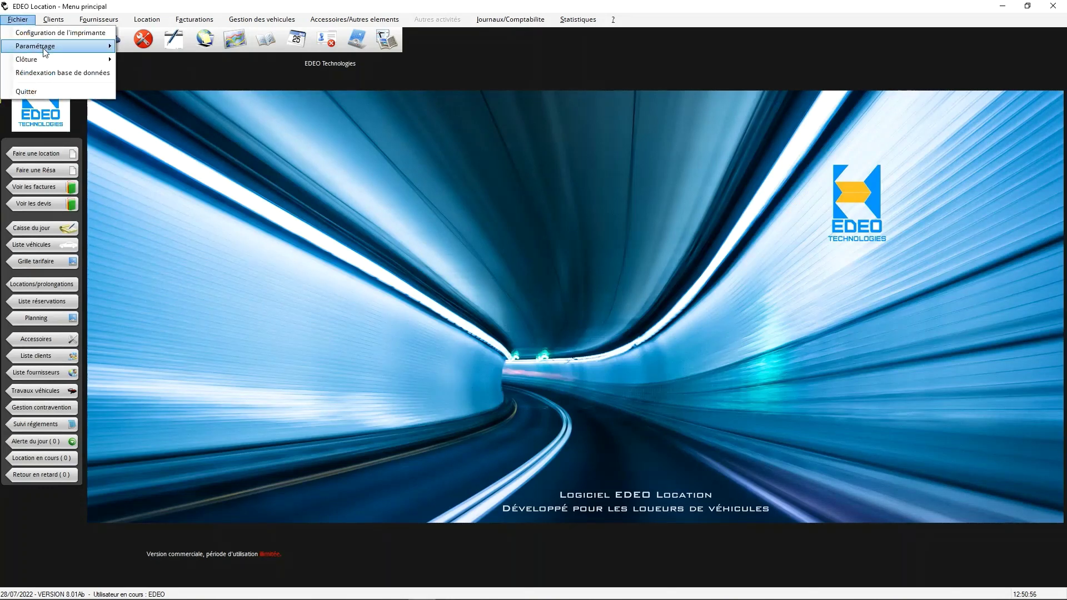
mouse_move(45, 50)
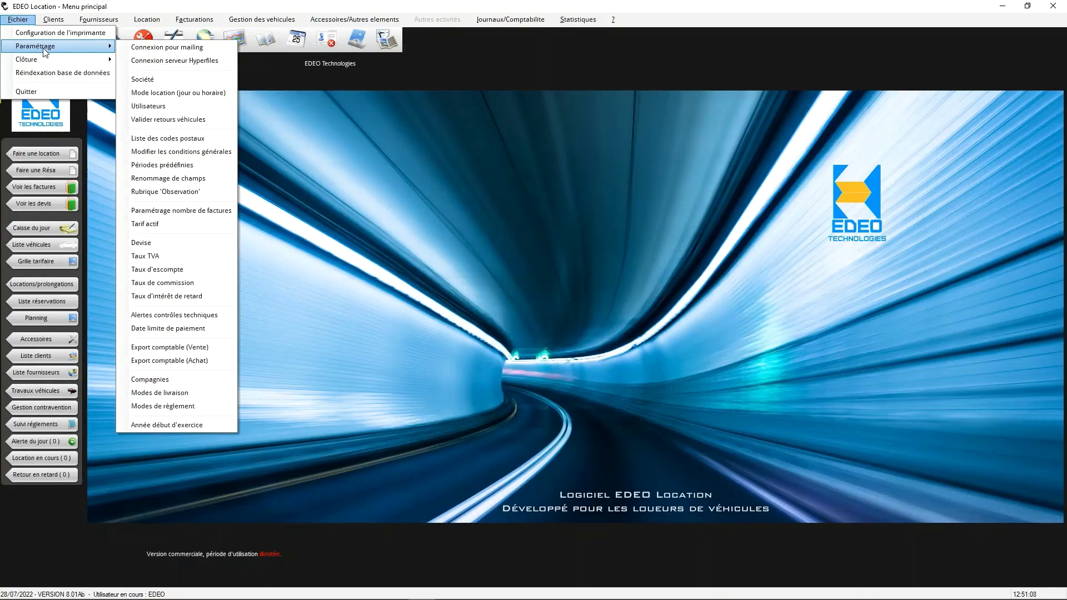
click(150, 79)
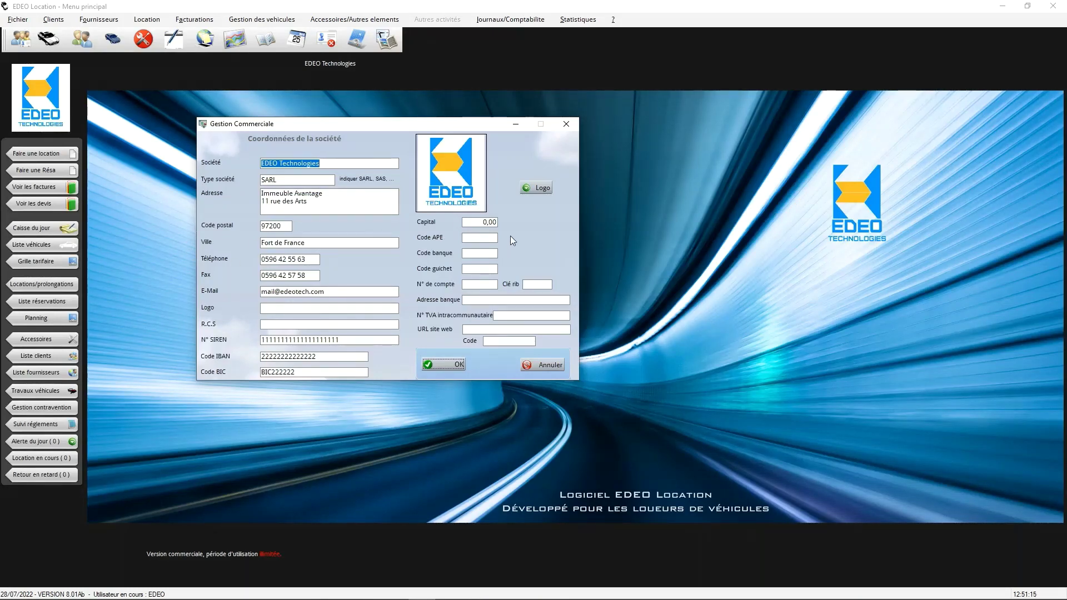
click(535, 187)
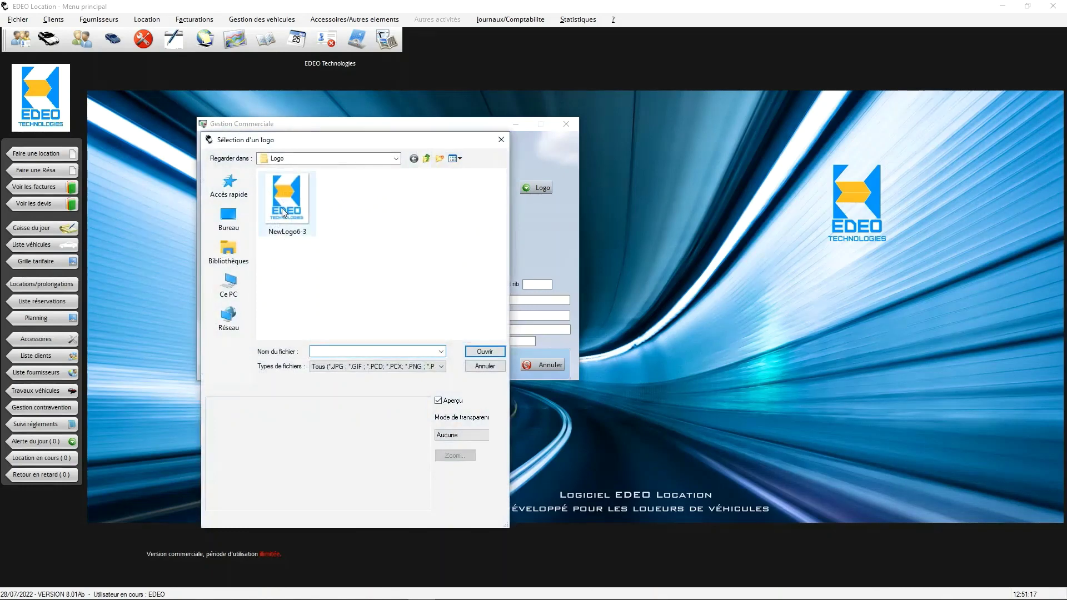
click(285, 213)
click(482, 351)
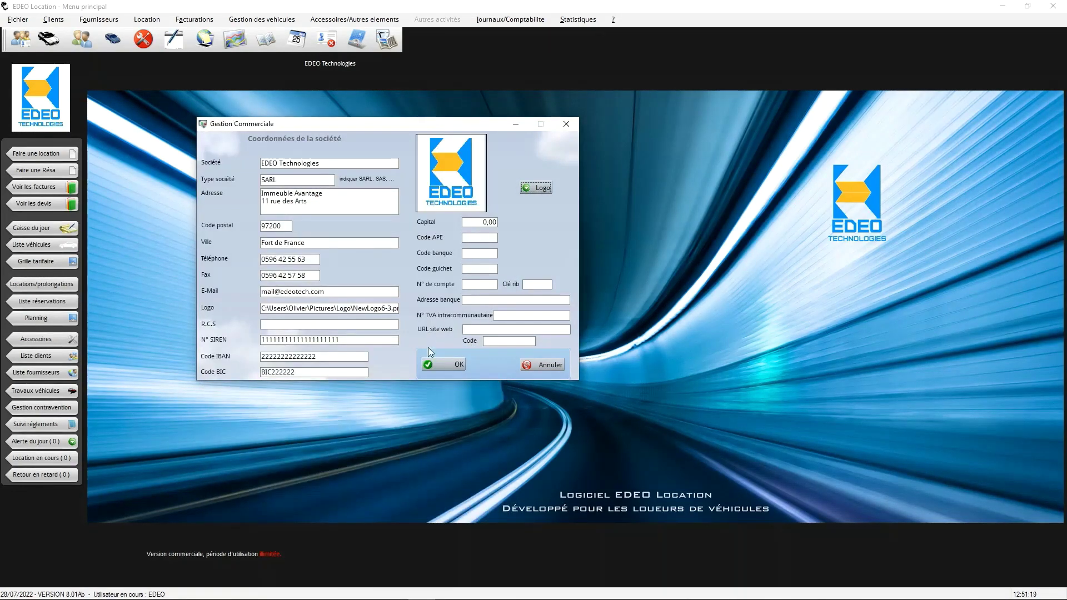
click(441, 365)
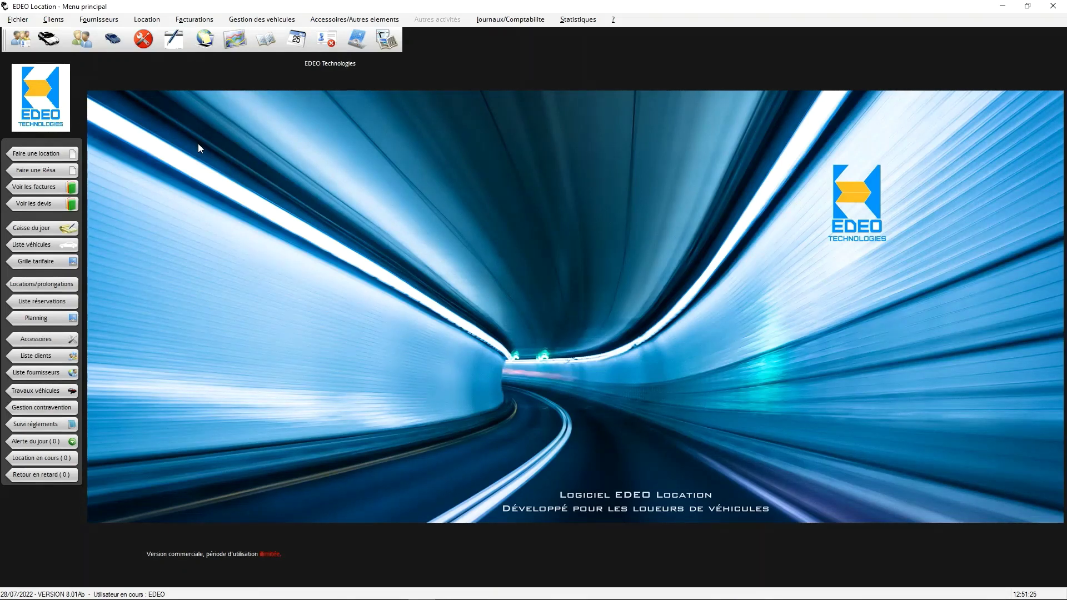
Open the VAT rate settings and examine the 8,50, 0,00 and 20,00 rates in the existing list
click(18, 20)
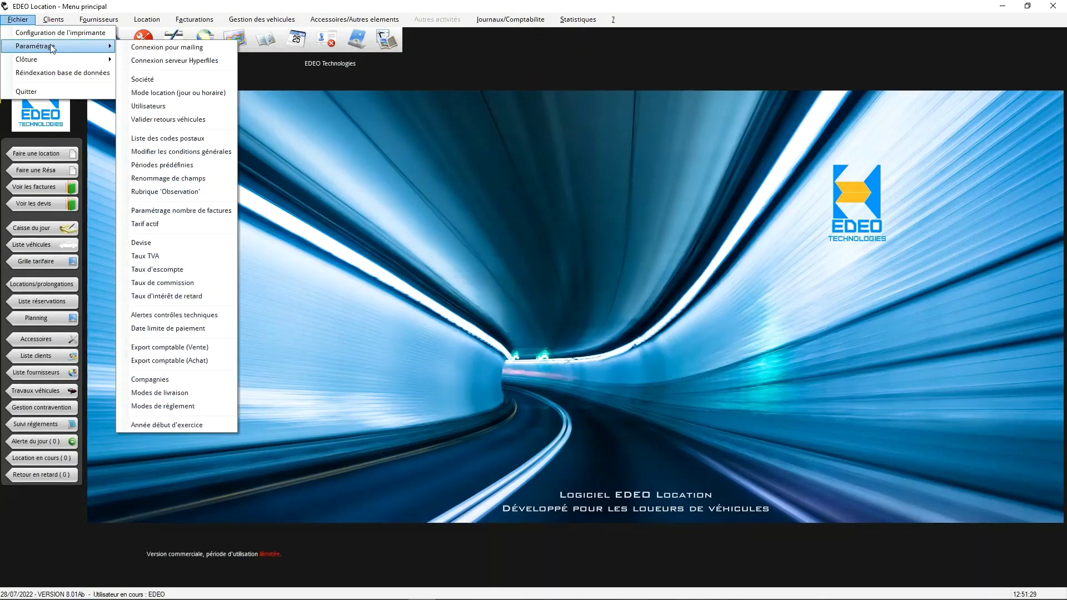
click(169, 257)
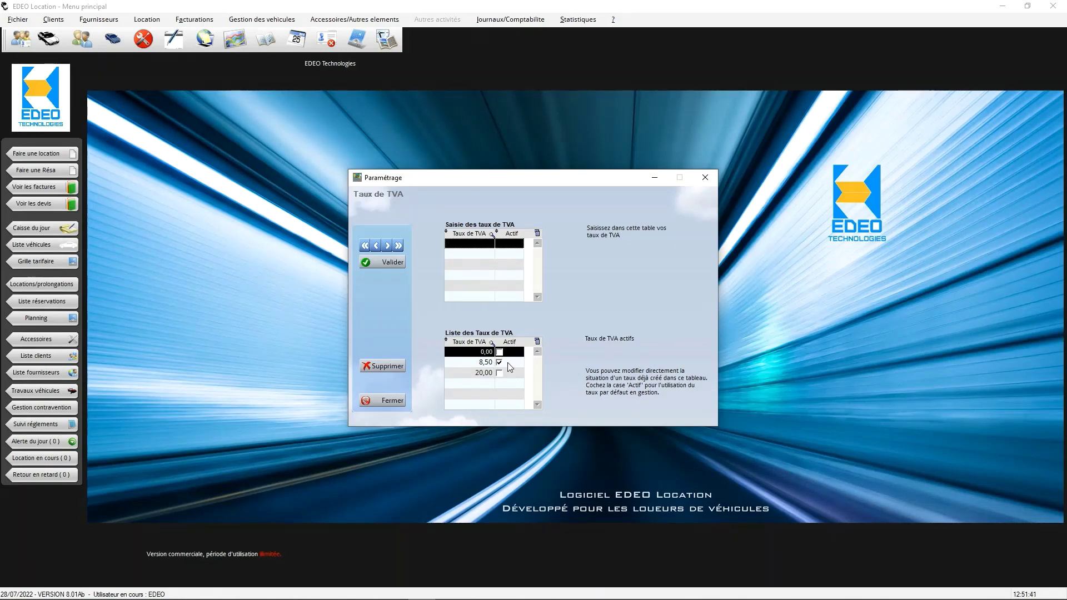
click(478, 364)
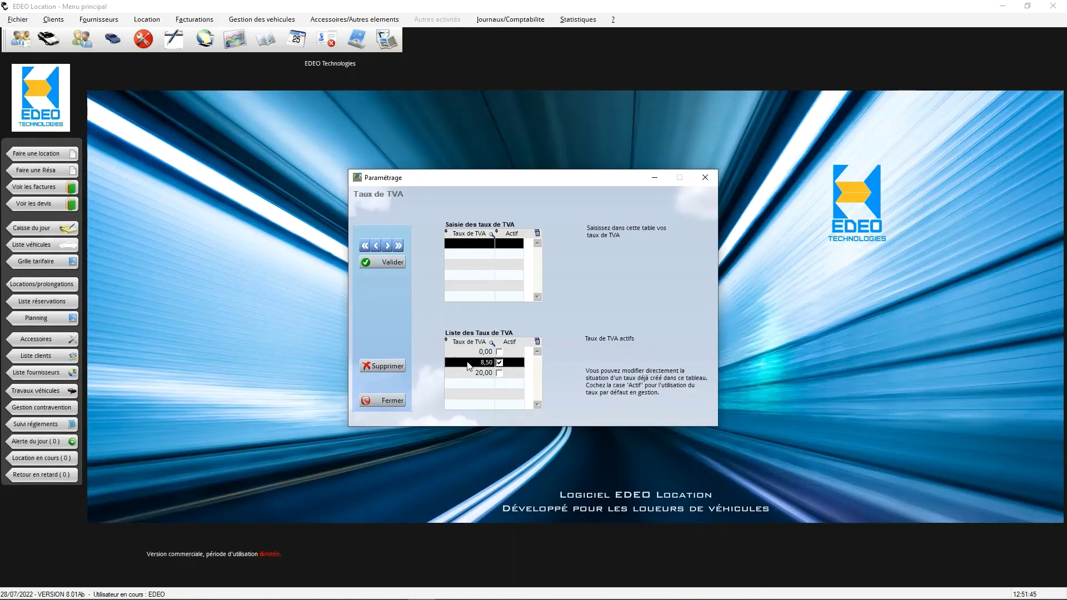
click(468, 353)
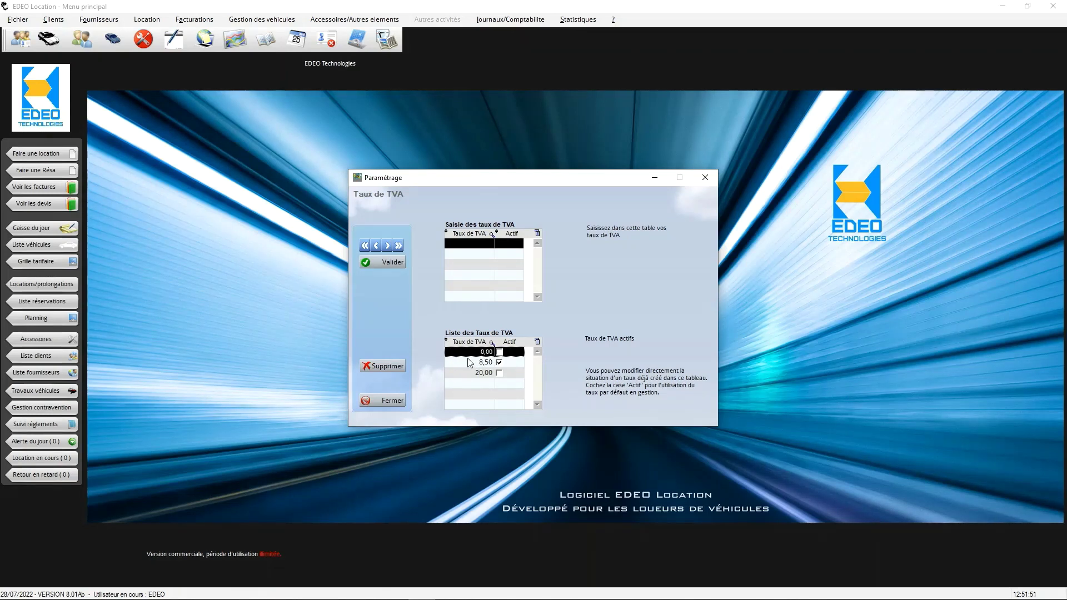
click(468, 373)
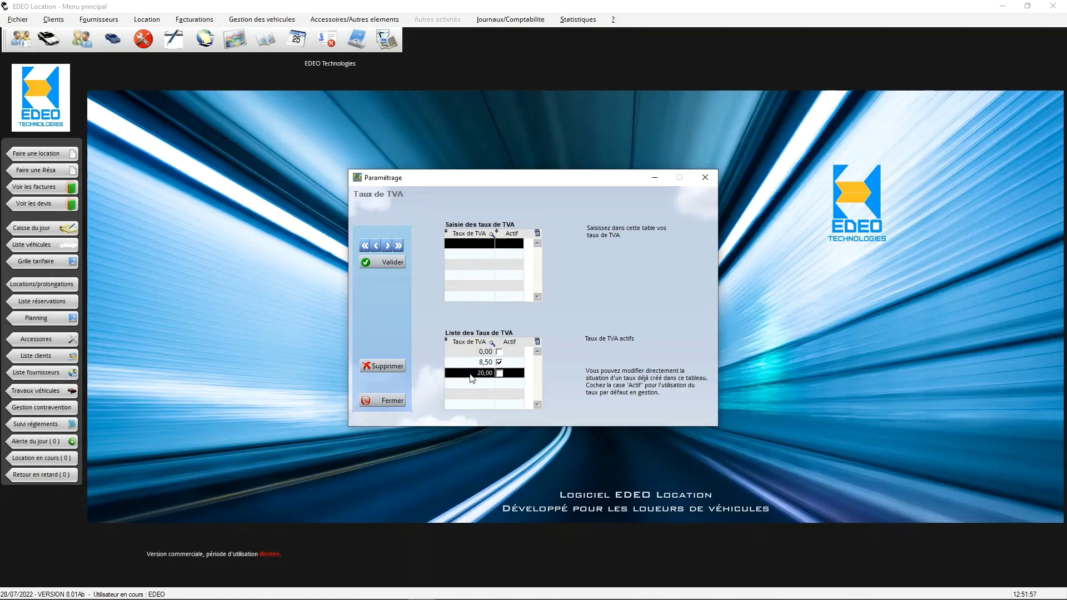
click(472, 365)
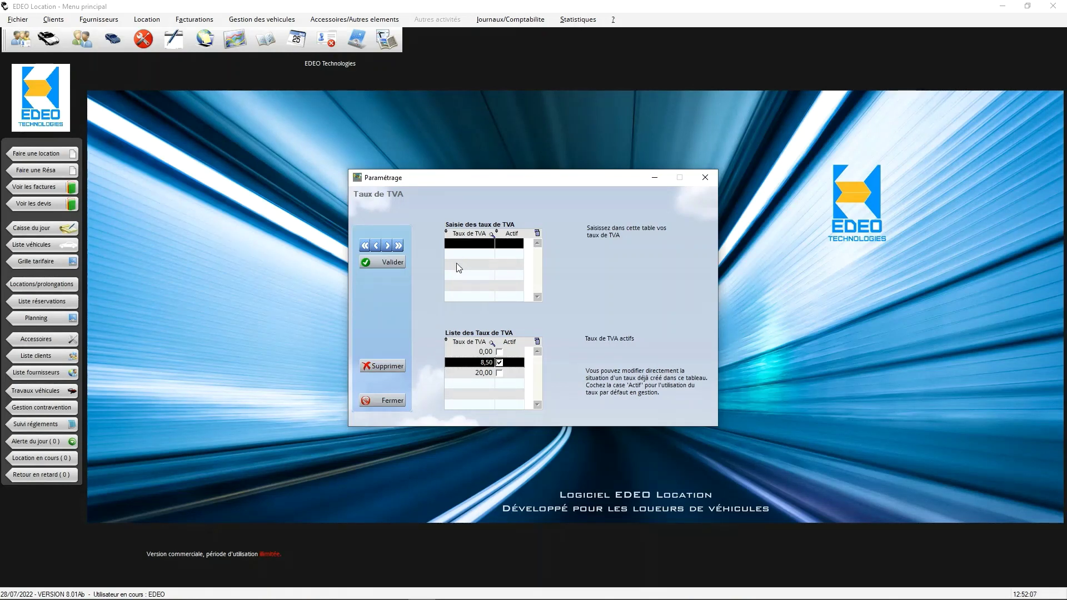
Add a VAT rate of 10,00, mark it as active and validate the entry
click(470, 244)
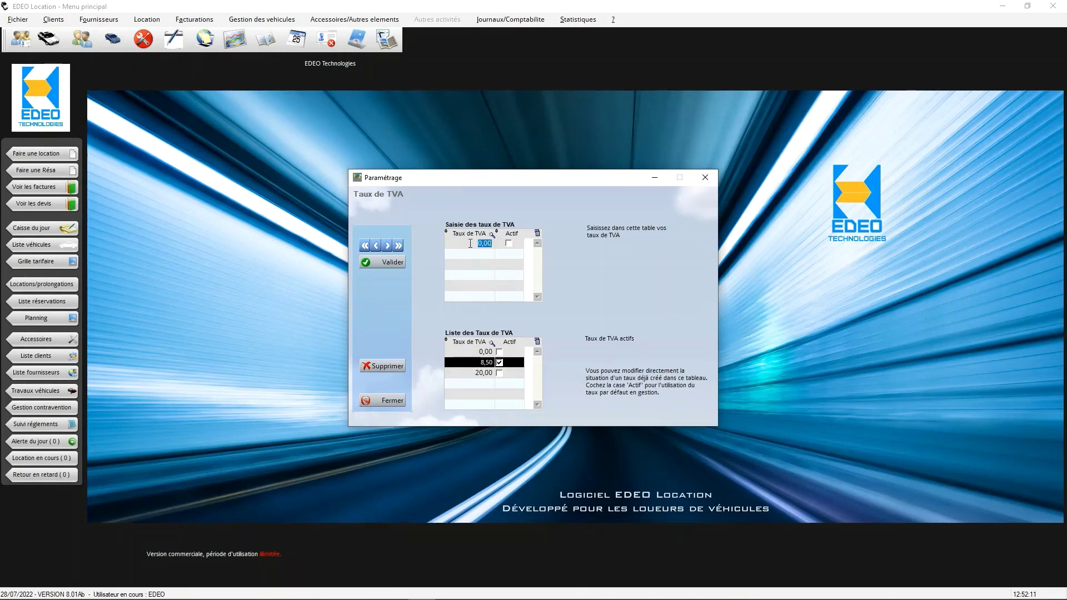
text(10)
click(478, 256)
click(499, 244)
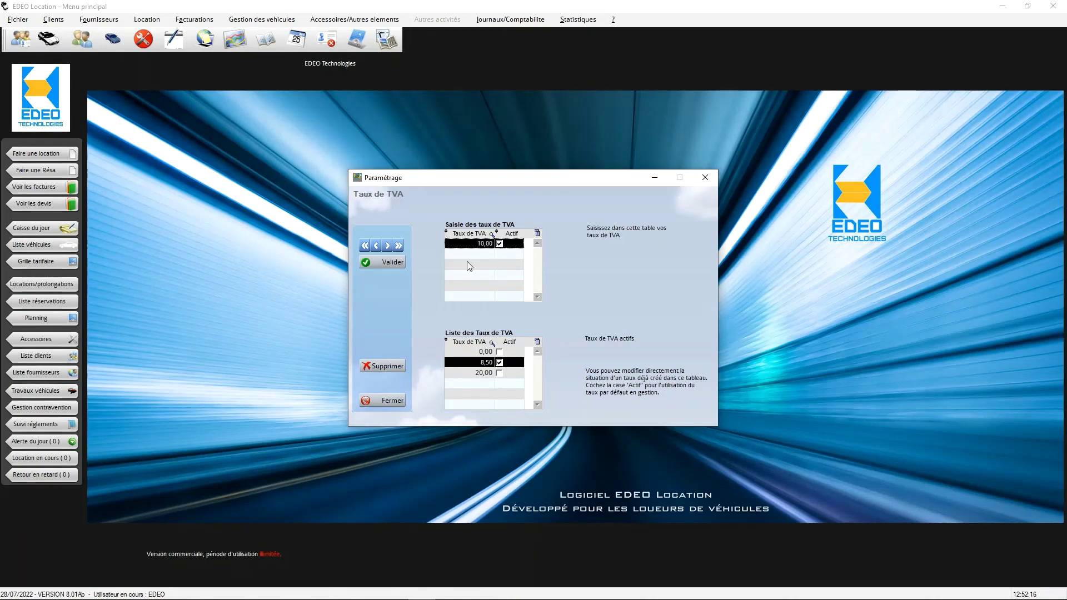
click(392, 263)
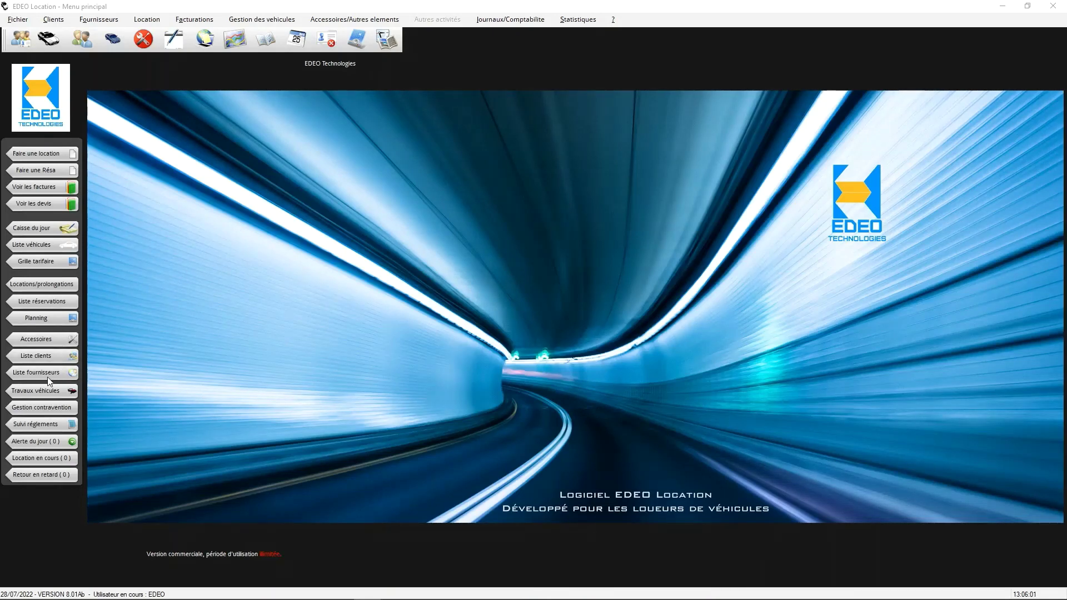
Open the vehicle list and examine the file formats required for importing vehicles and clients
click(31, 246)
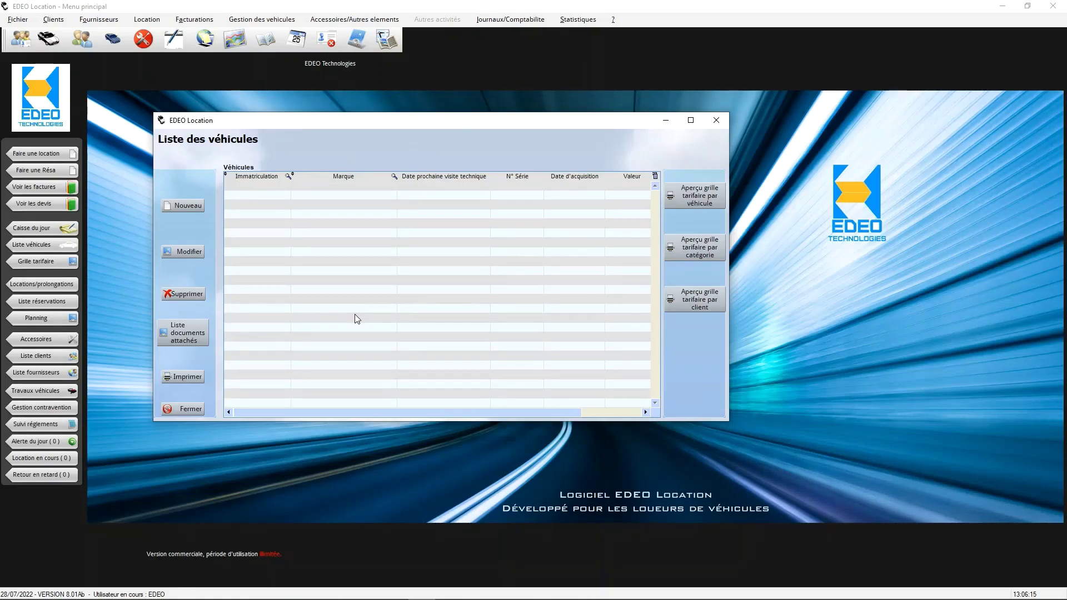
click(284, 21)
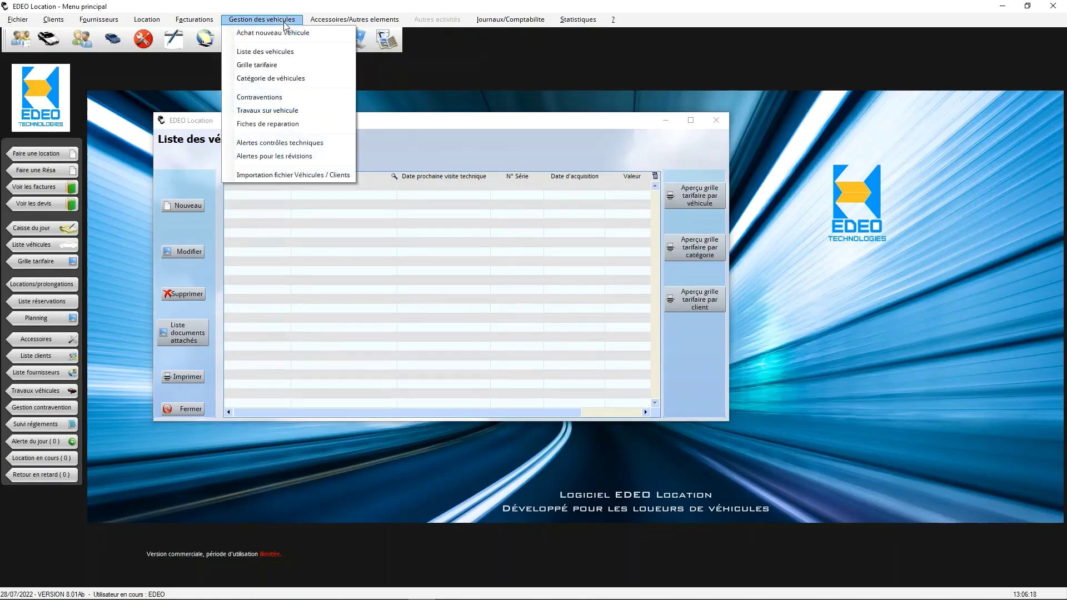
click(262, 176)
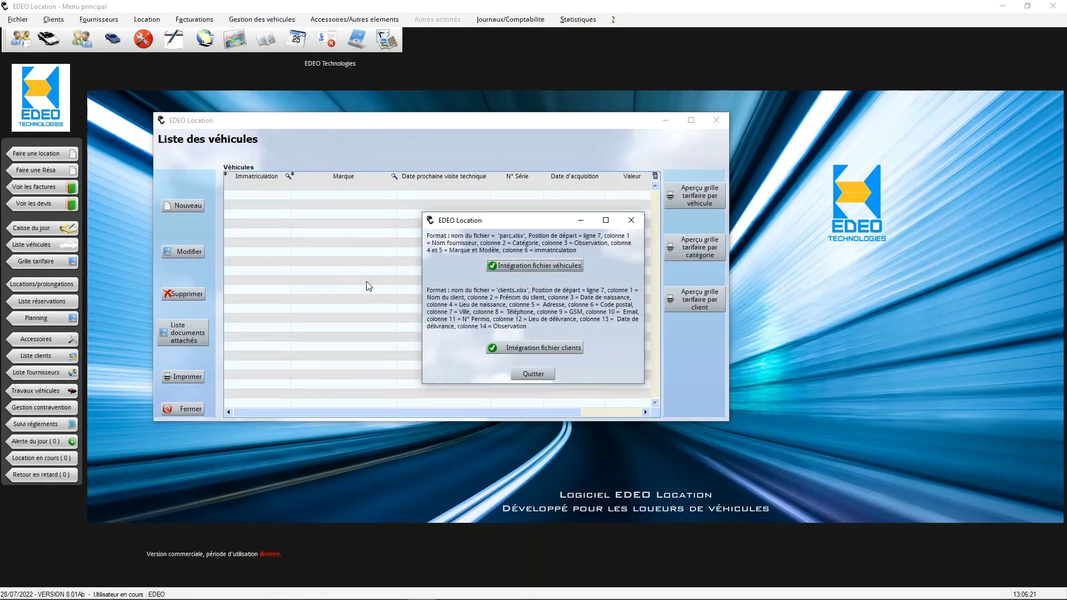
drag(511, 221, 465, 217)
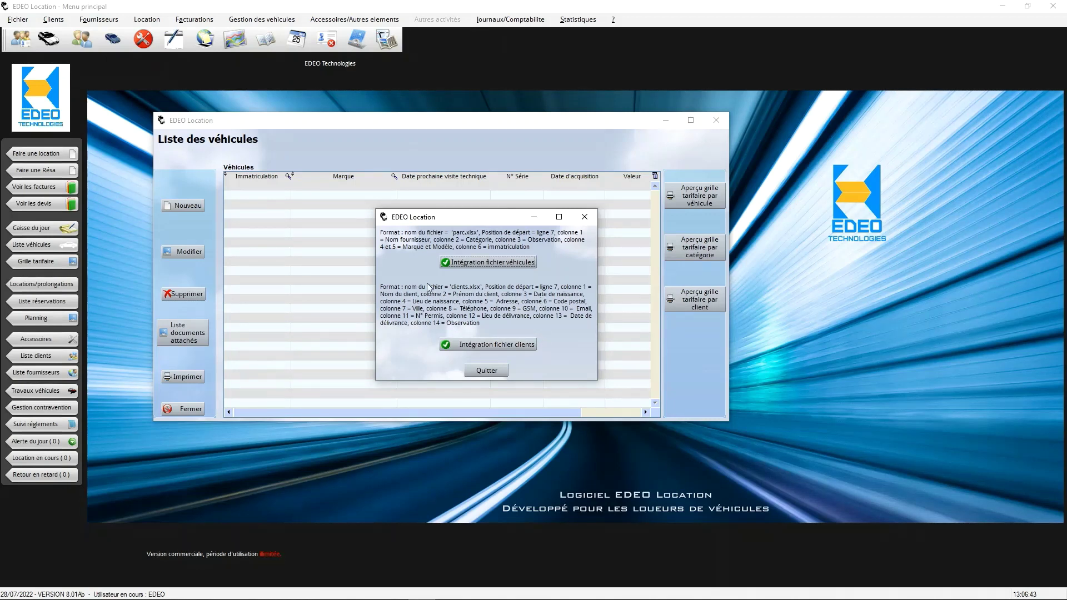
click(486, 371)
drag(441, 123, 476, 108)
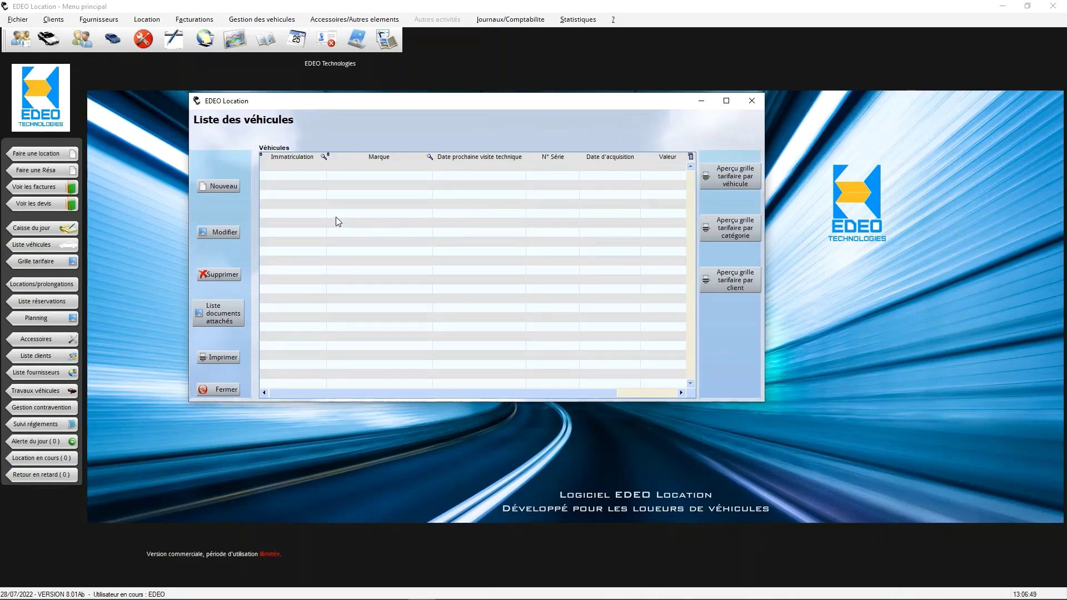
Start a new vehicle record and create EDEO as its supplier, also registering that supplier as a client
click(226, 185)
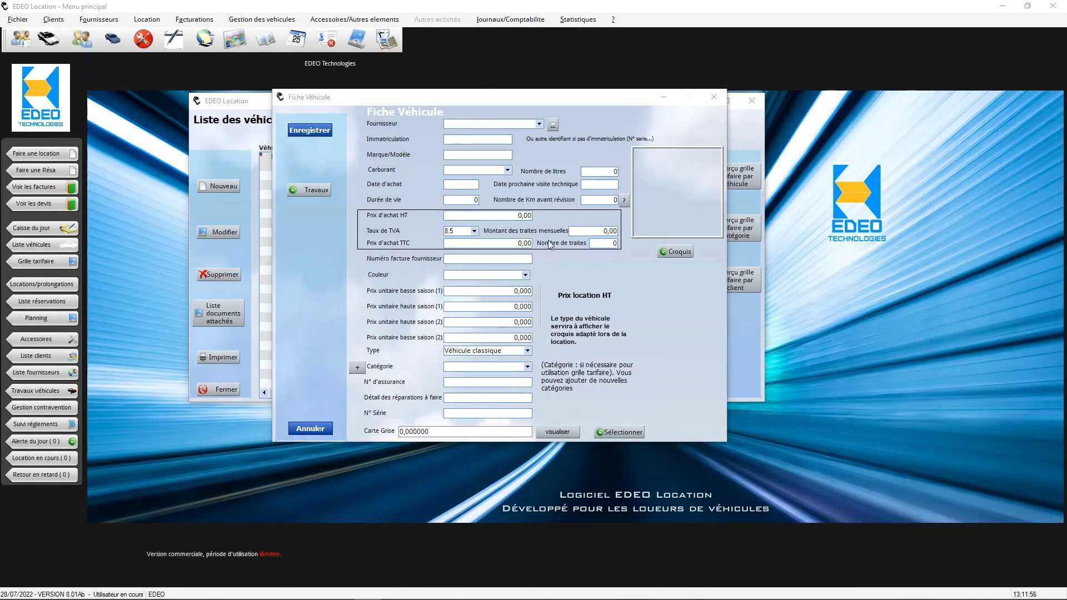
click(540, 123)
click(542, 123)
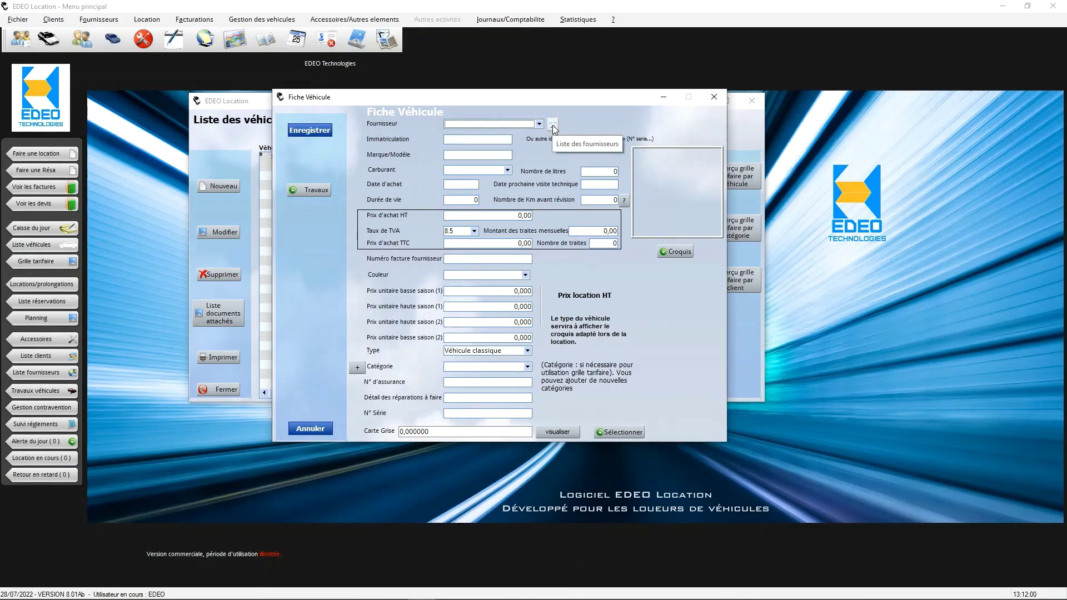
click(553, 125)
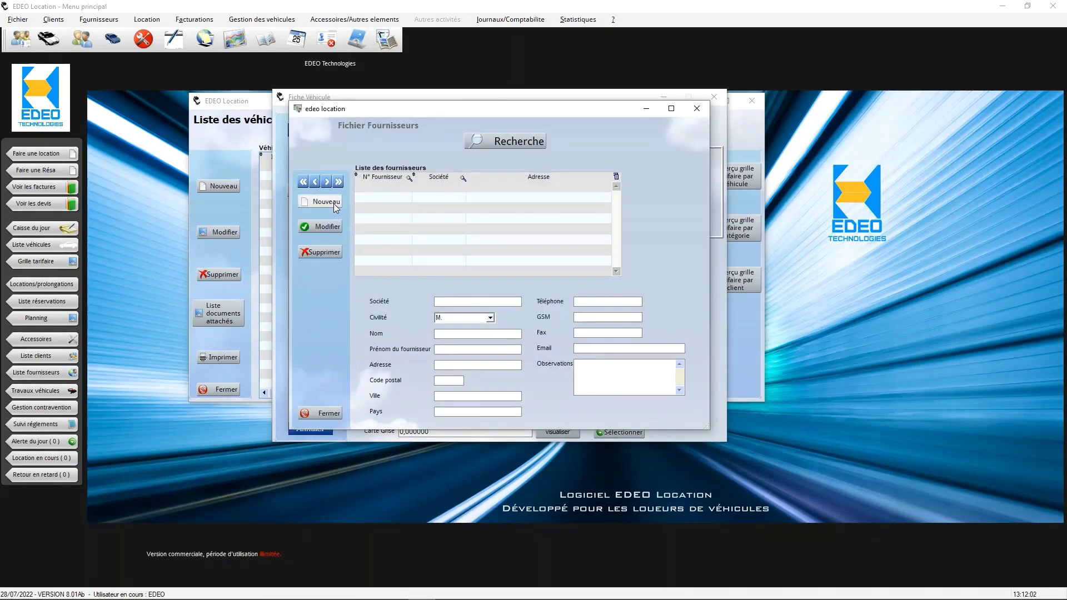
click(333, 203)
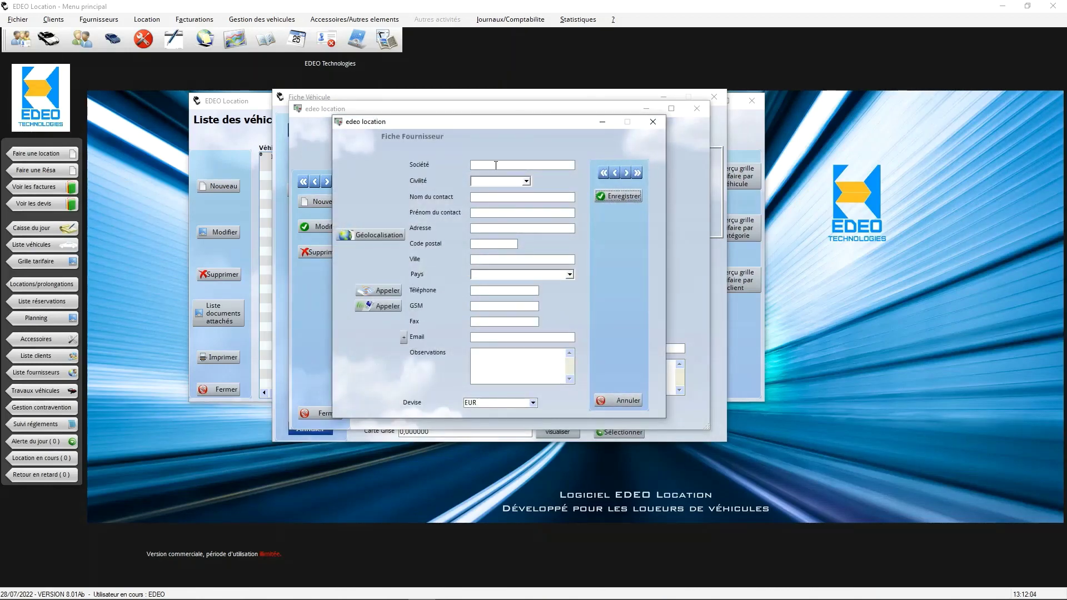
text(Reanult)
drag(514, 166, 462, 173)
text(EDEO)
click(612, 196)
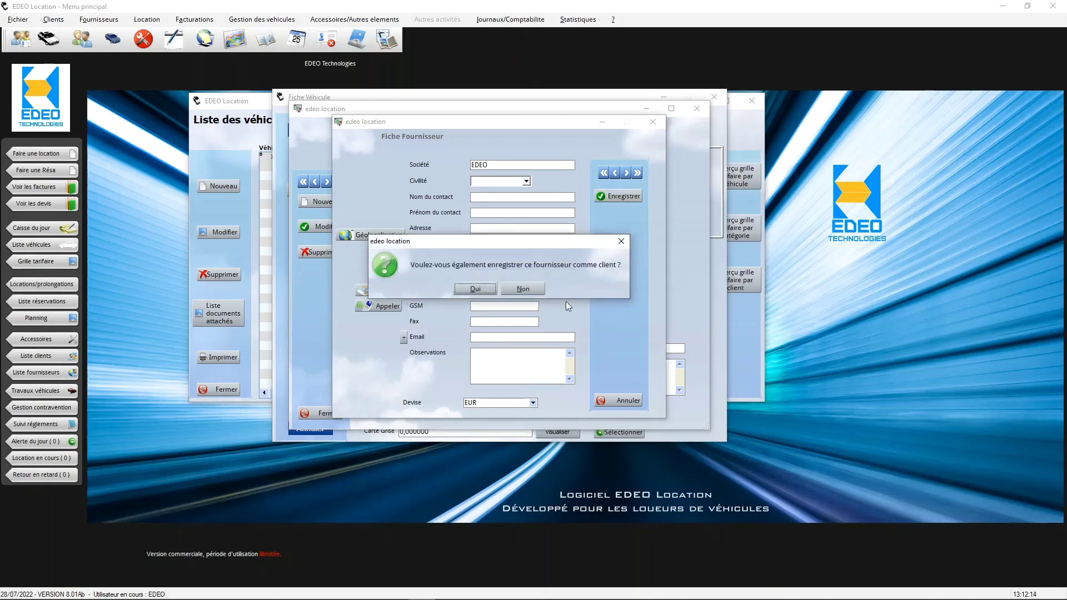
click(476, 287)
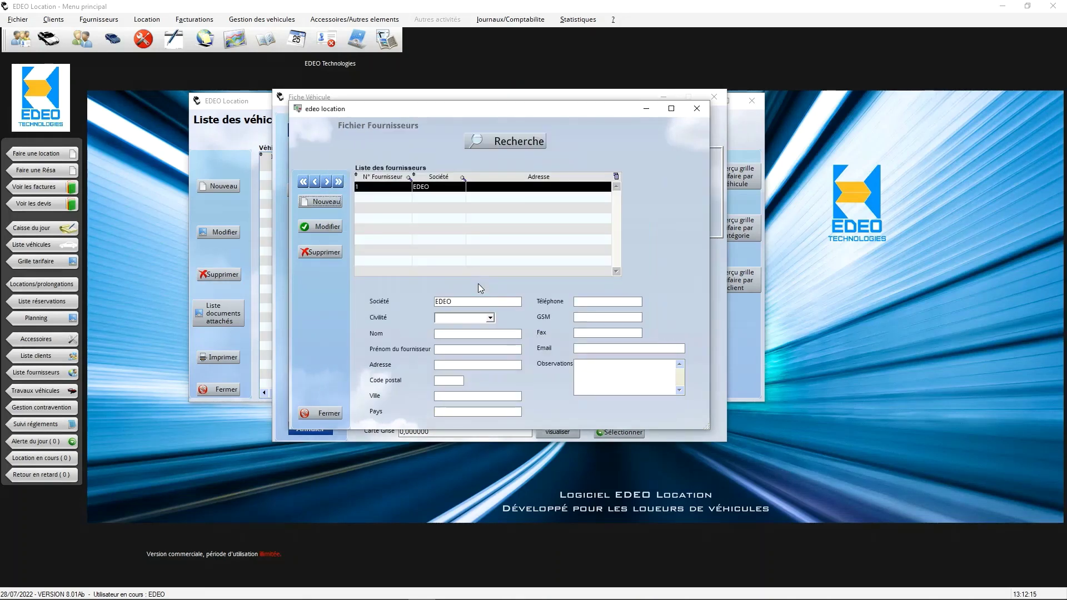
click(336, 414)
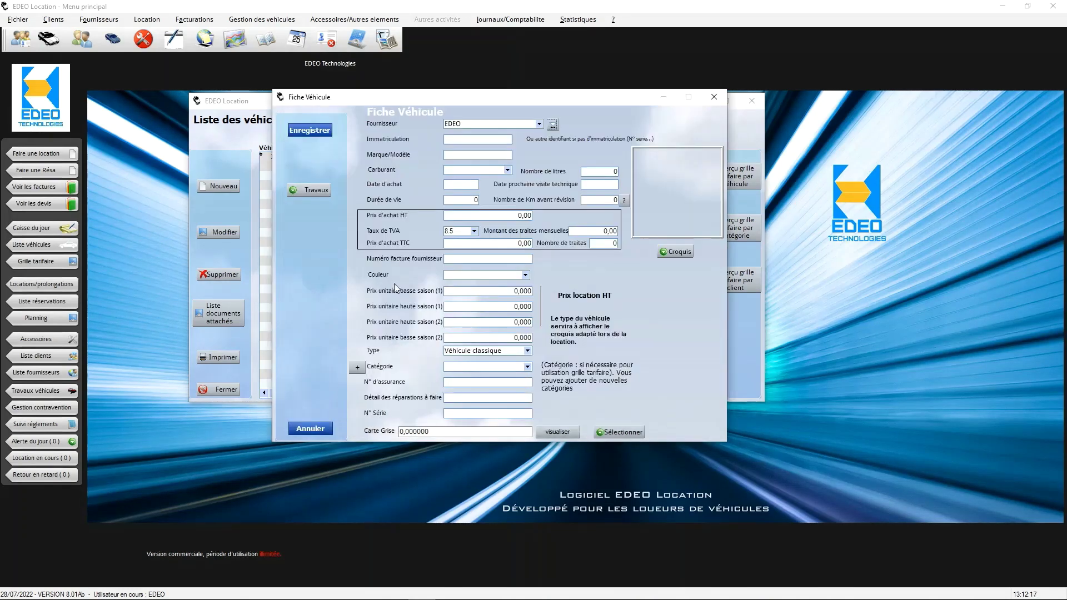
click(460, 142)
text(DR-)
text(DK)
text(00)
text(-DX)
click(507, 170)
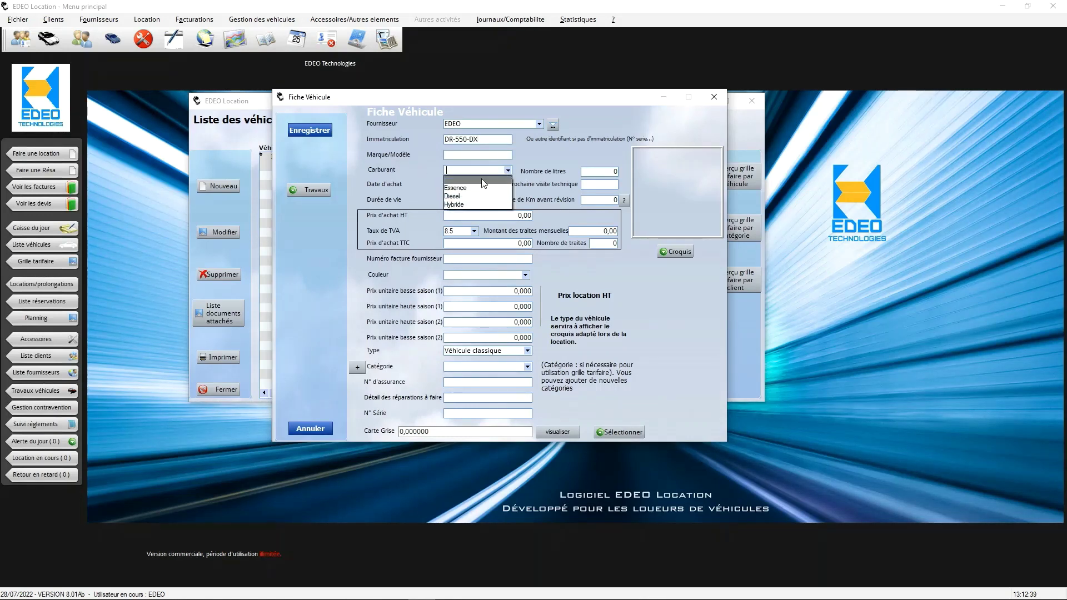
click(449, 188)
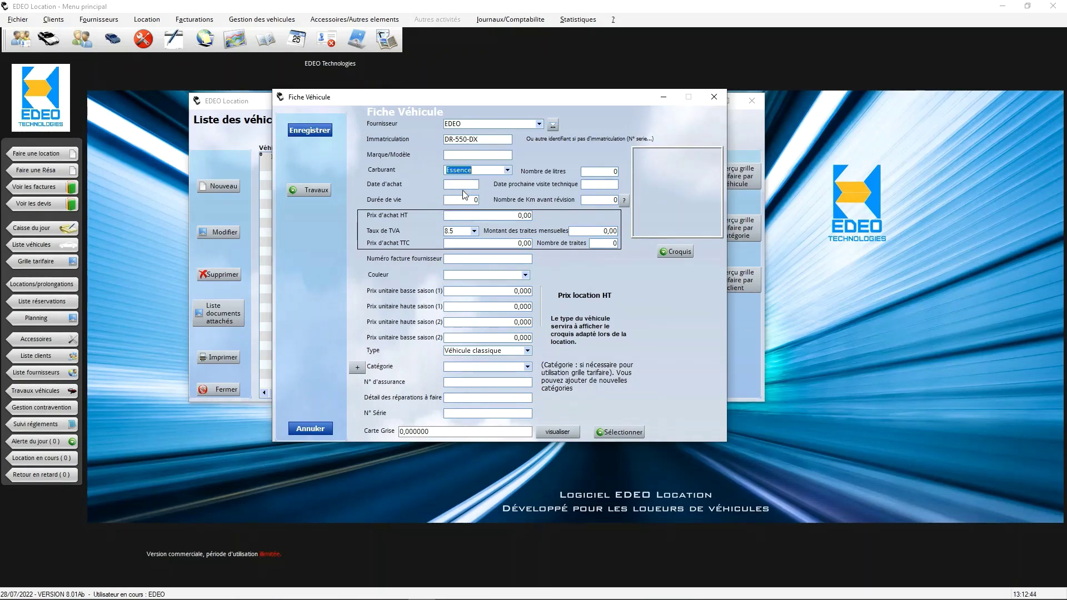
Assign category A to the vehicle, set its low-season unit price (1) to 25 and save the record
click(521, 292)
click(528, 367)
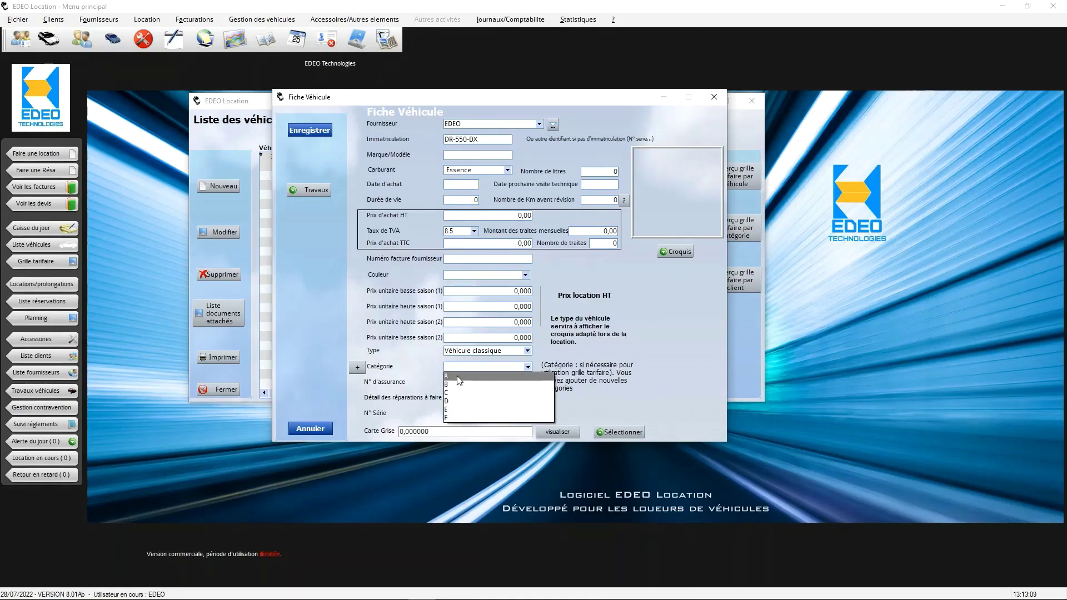
click(474, 376)
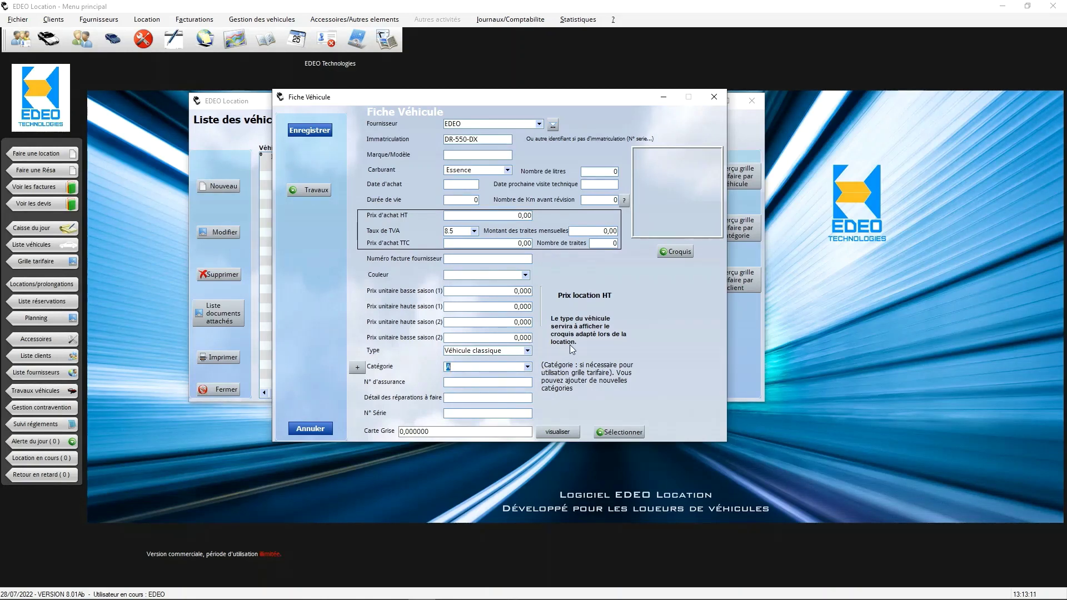
click(513, 291)
text(25)
key(Tab)
click(309, 130)
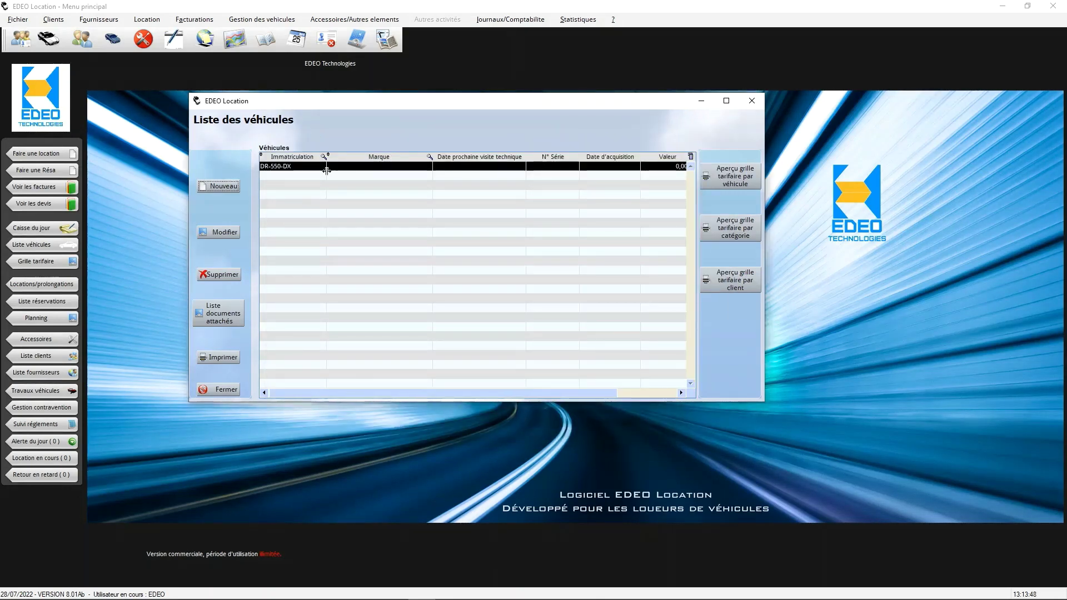